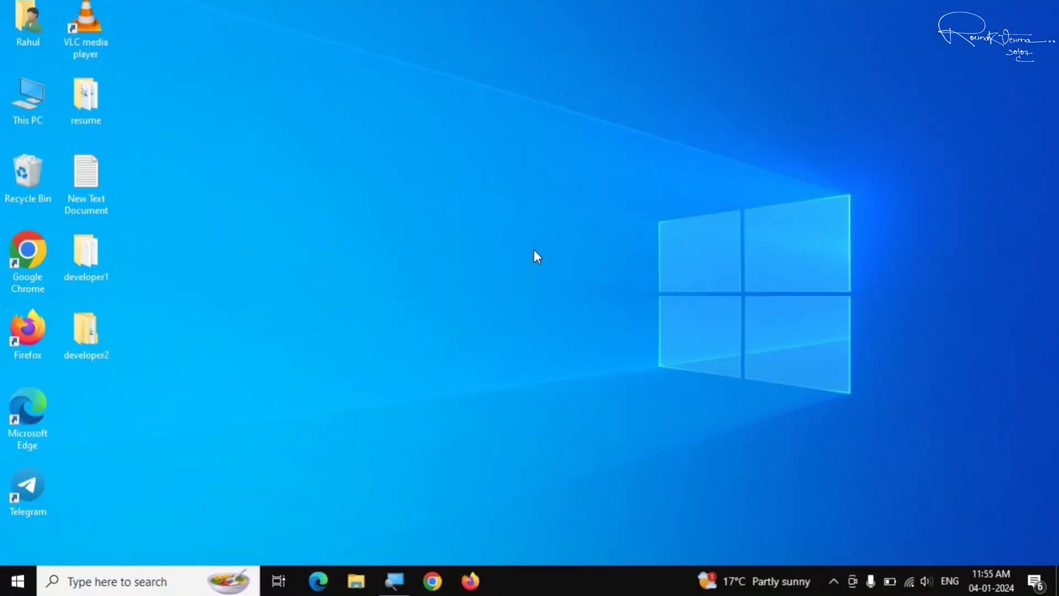
Step: Open Google Chrome, search Google for "windows 11 iso" and open Microsoft's Download Windows 11 page
double_click(17, 258)
left_click(372, 245)
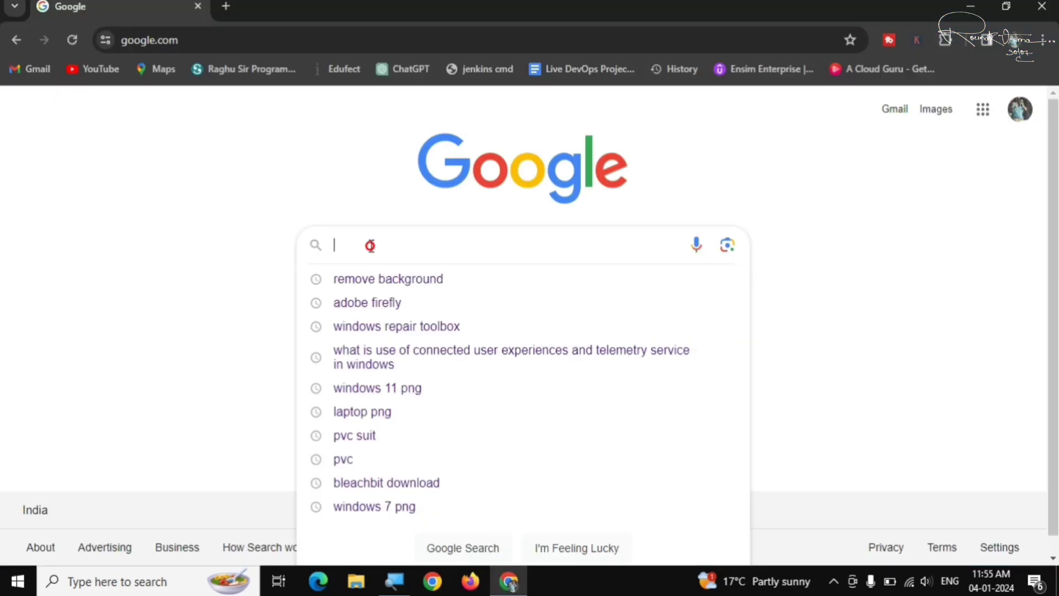
type("windows 11 ")
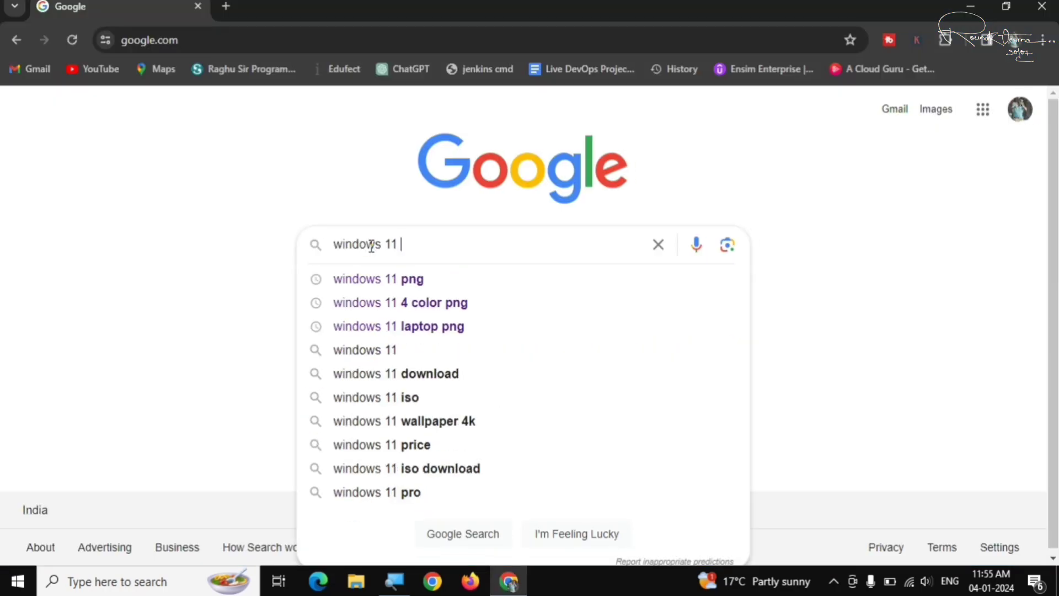
type("iso")
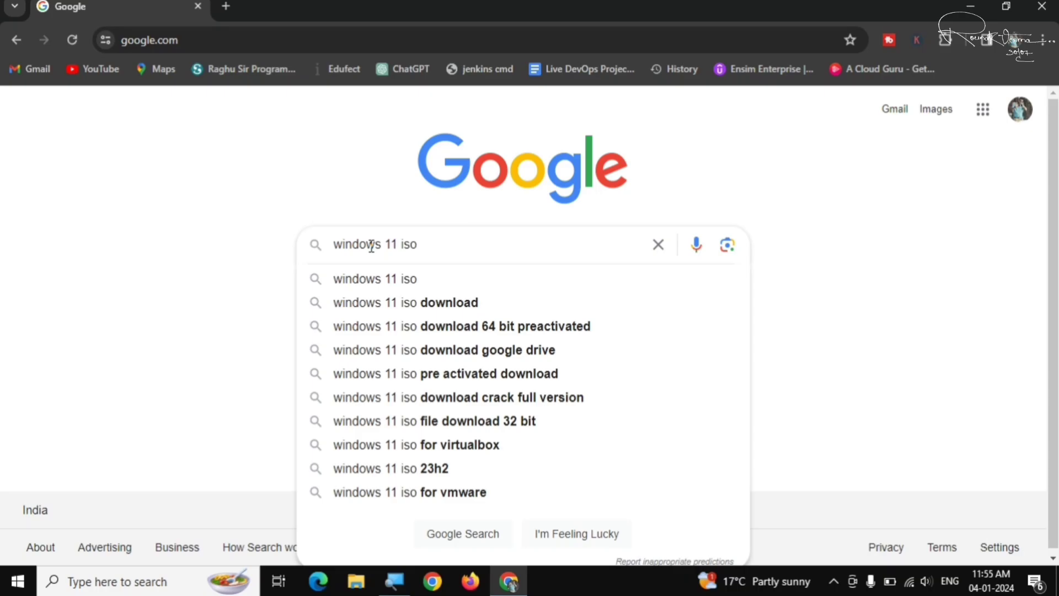
key("Return")
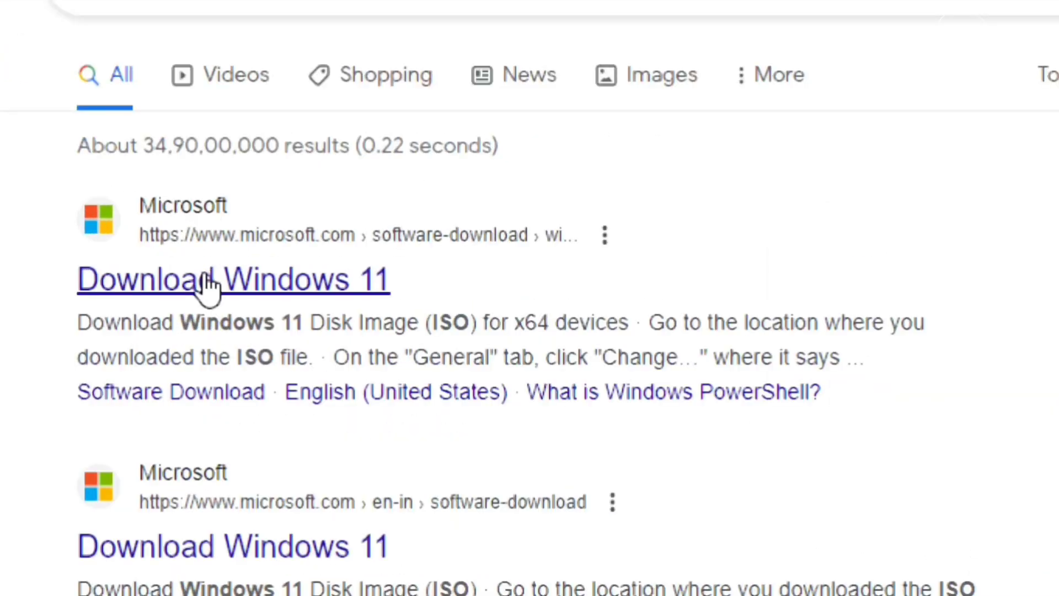
left_click(204, 276)
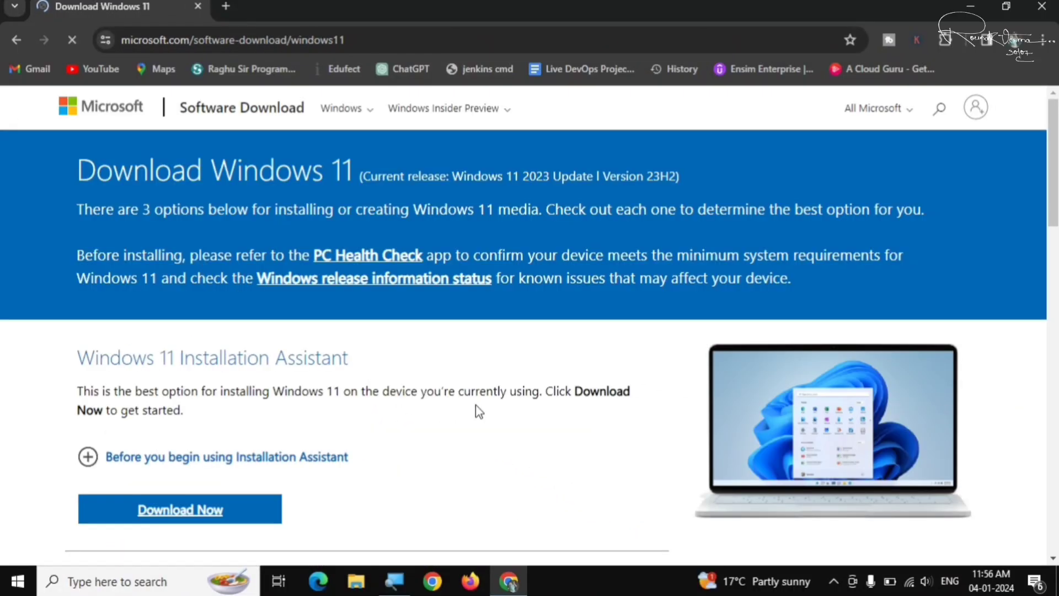
Step: Choose Windows 11 (multi-edition ISO for x64 devices) as the disk image and request its download
scroll(478, 411, "down", 5)
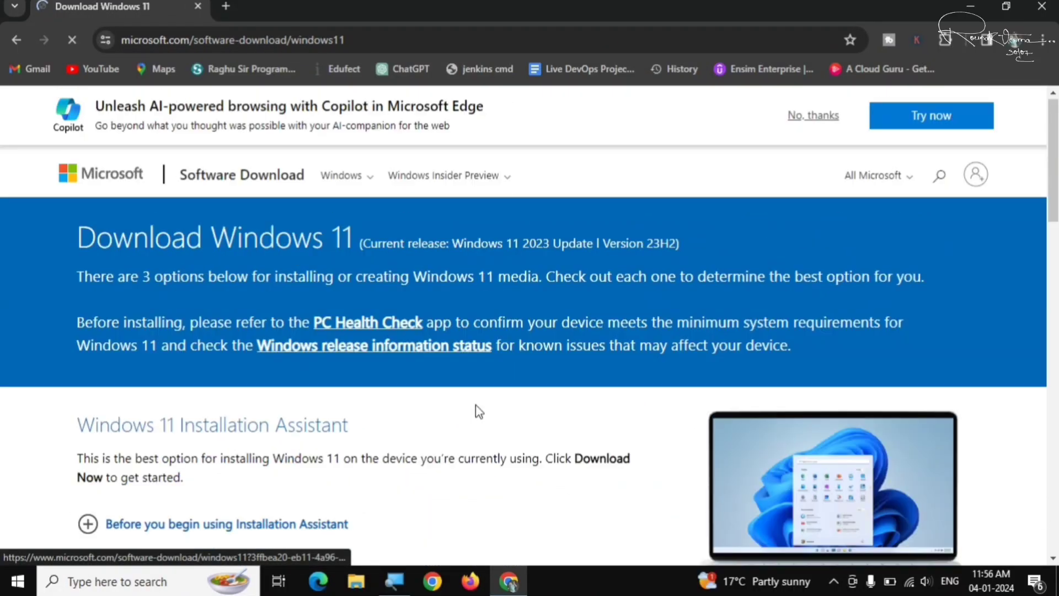
scroll(477, 408, "down", 6)
scroll(478, 411, "down", 6)
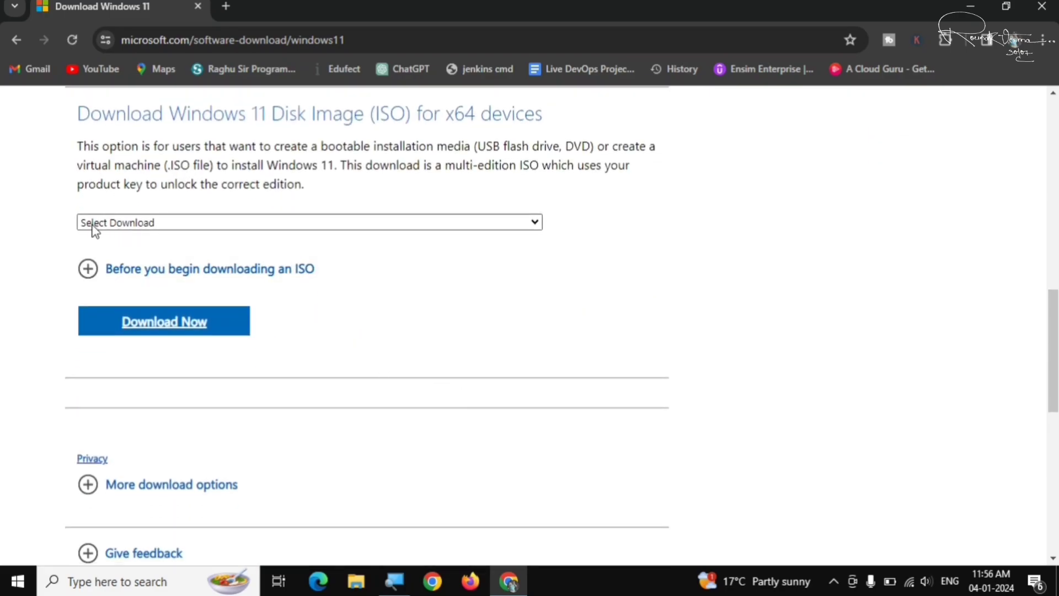
left_click(133, 226)
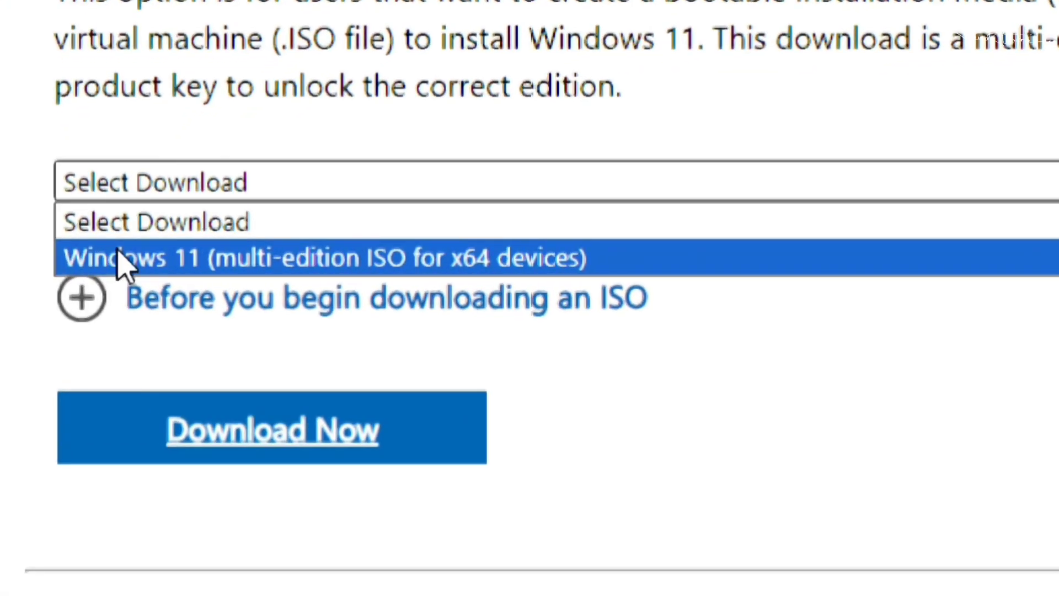
left_click(353, 262)
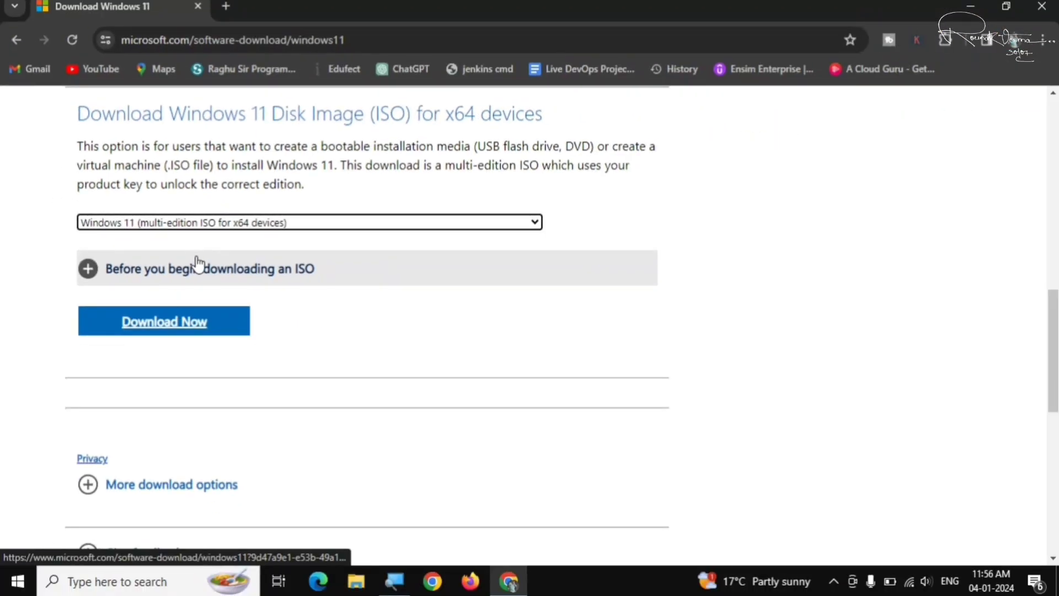
left_click(166, 325)
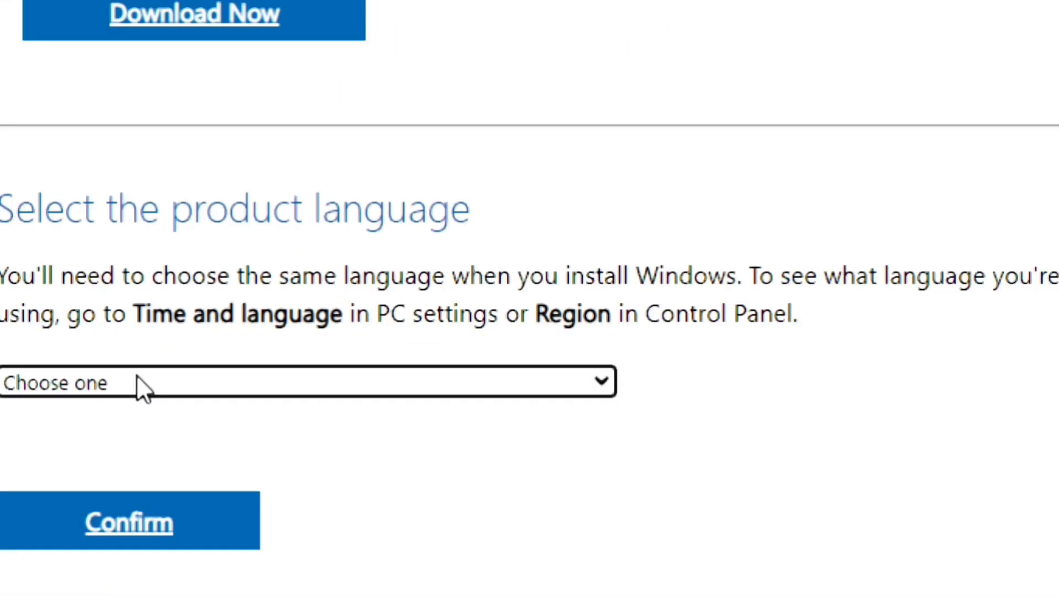
Step: Confirm English (United States) as the product language, start the 64-bit ISO download and check its progress
left_click(138, 379)
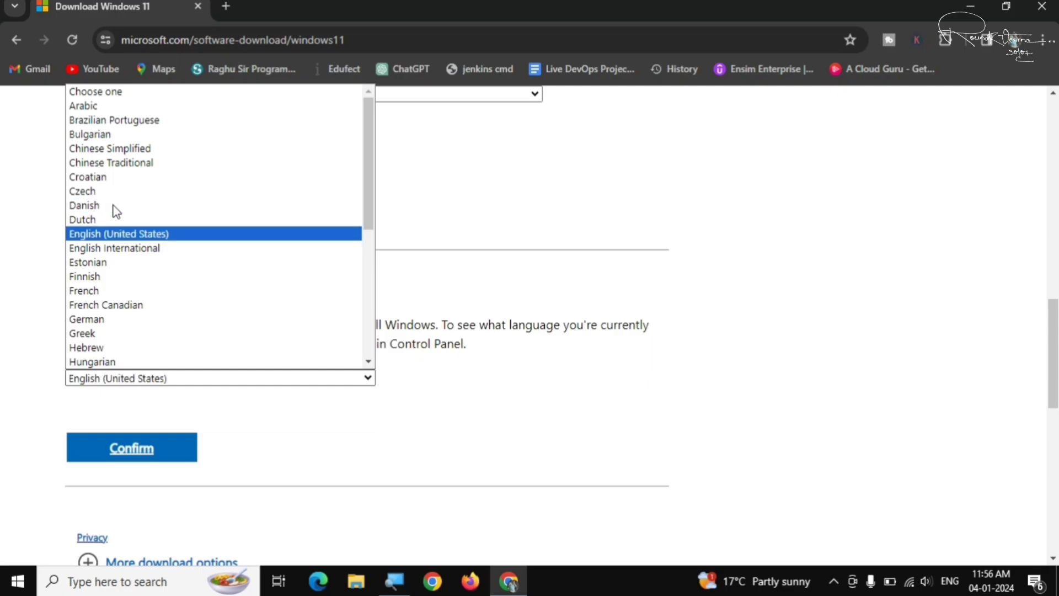
left_click(102, 234)
left_click(141, 461)
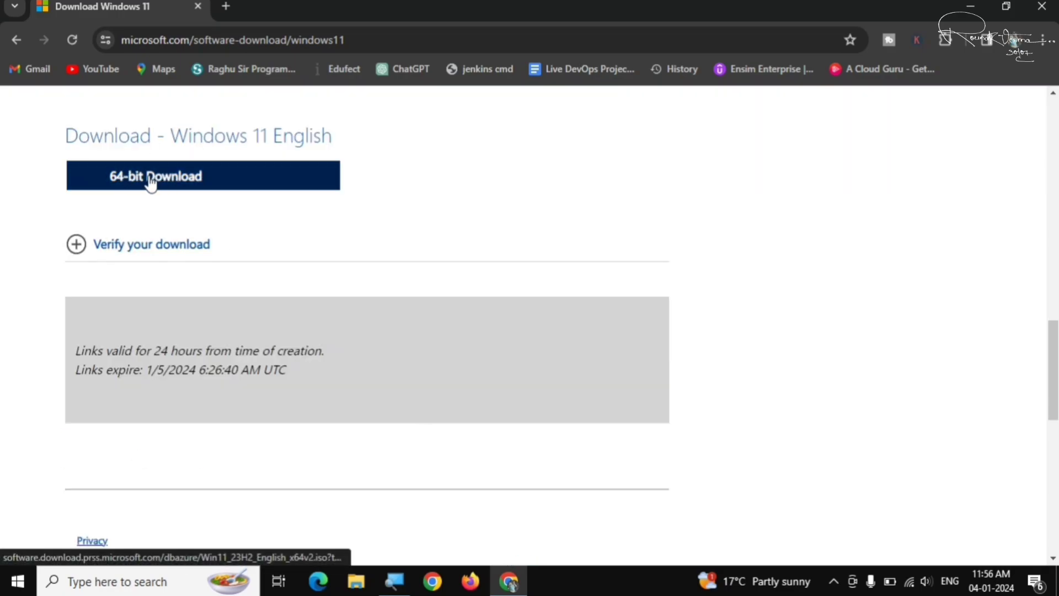
left_click(176, 186)
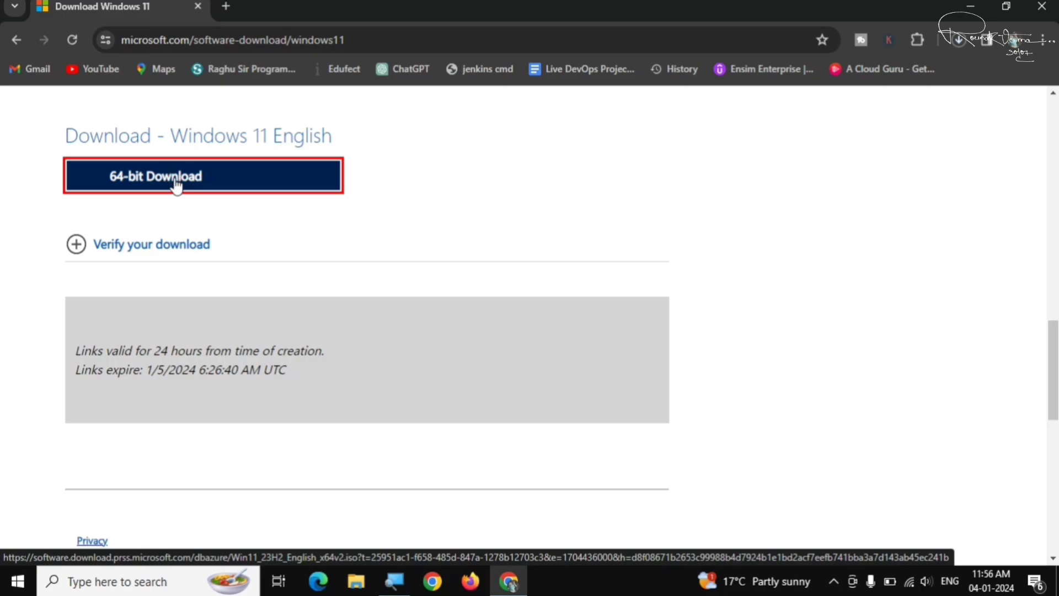
left_click(958, 40)
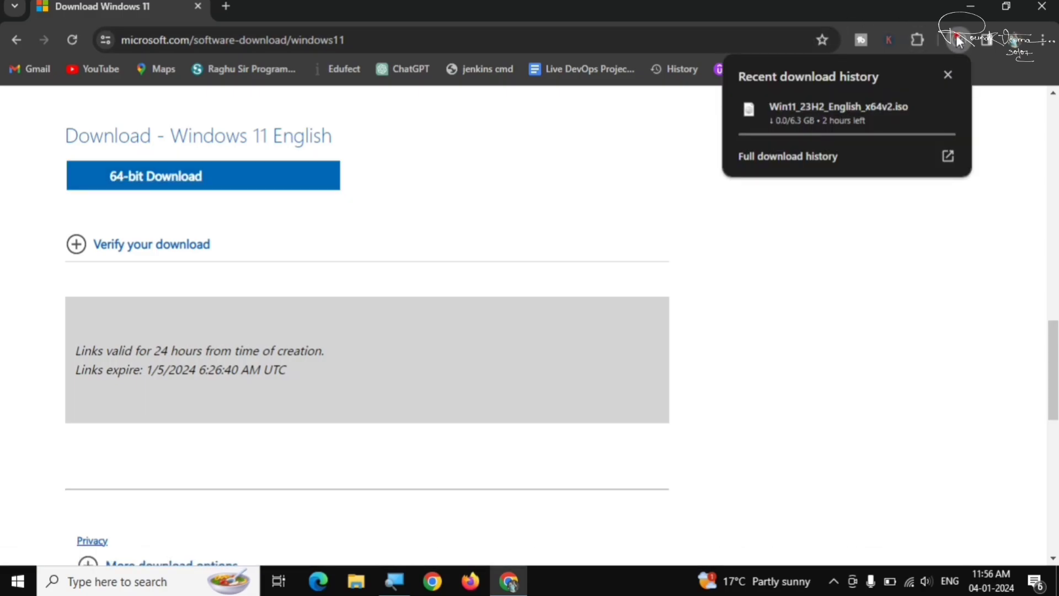
mouse_move(879, 136)
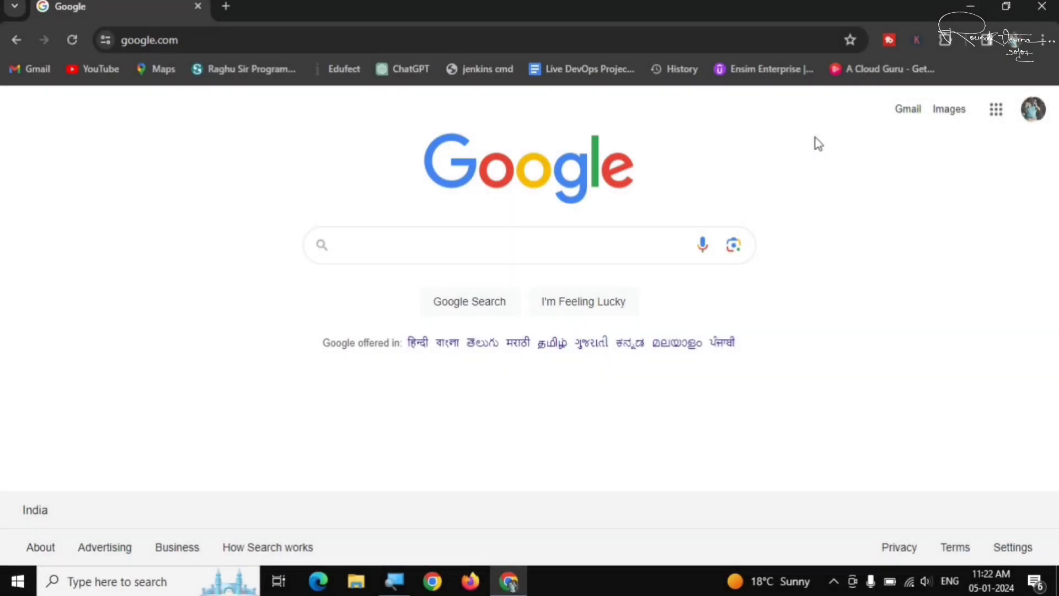
Step: Show the downloaded Win11_23H2_English_x64v2 ISO in its folder and mount it, allowing the file to open
key("ctrl+j")
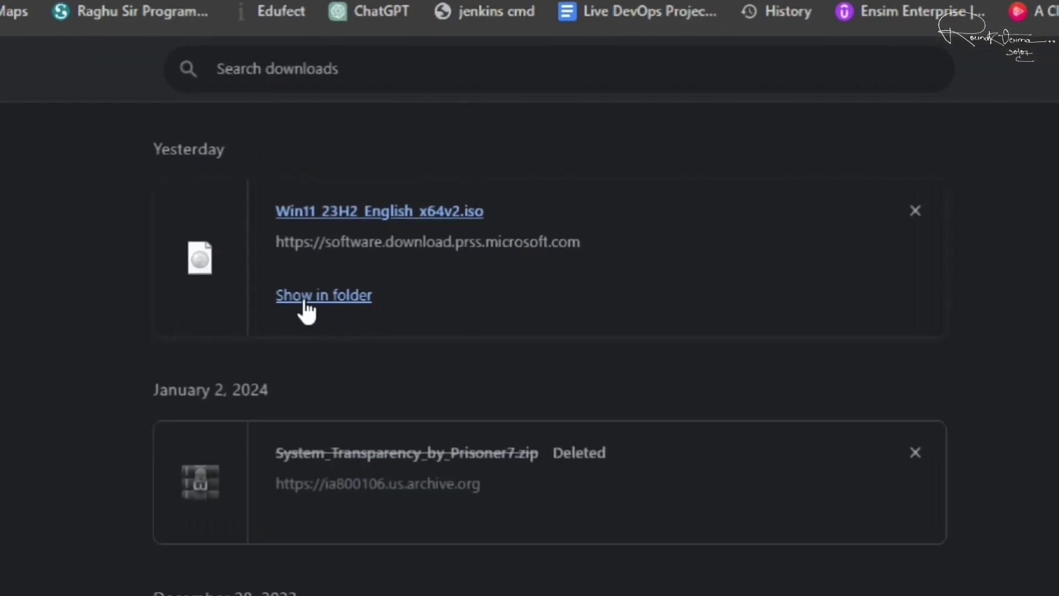
left_click(328, 298)
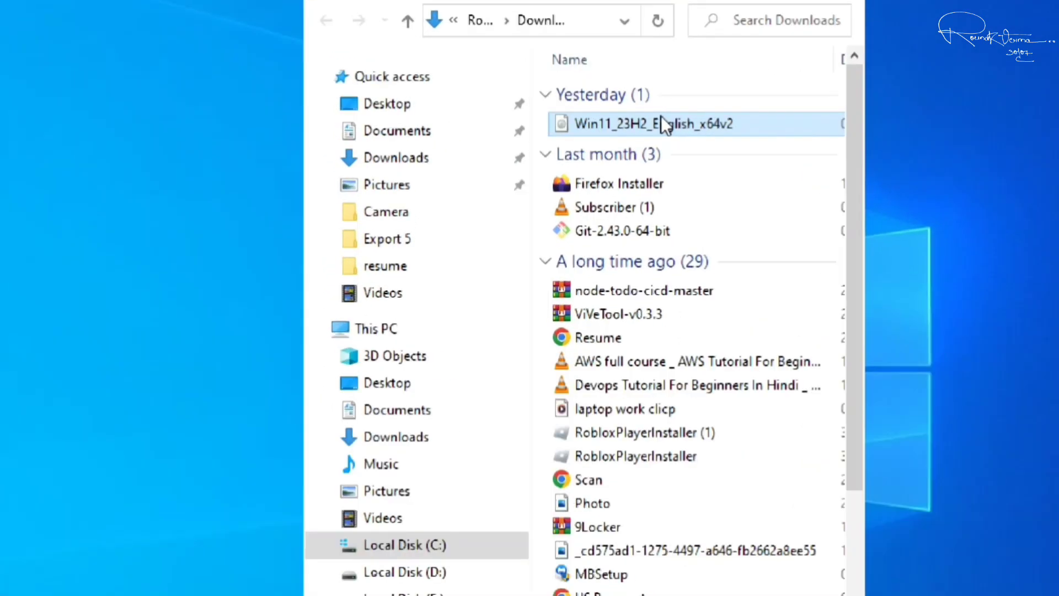
mouse_move(663, 124)
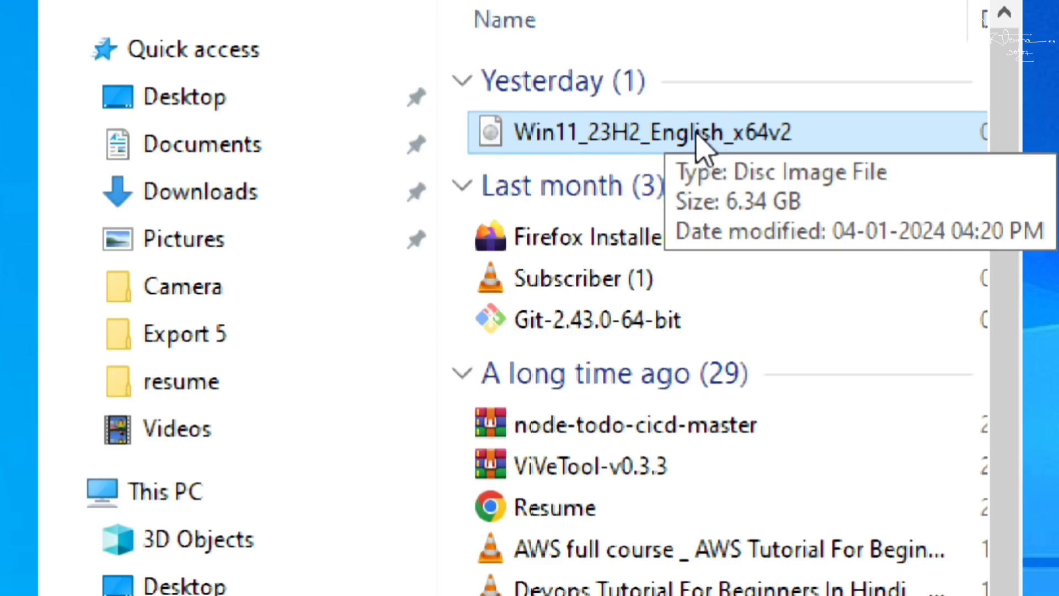
right_click(701, 142)
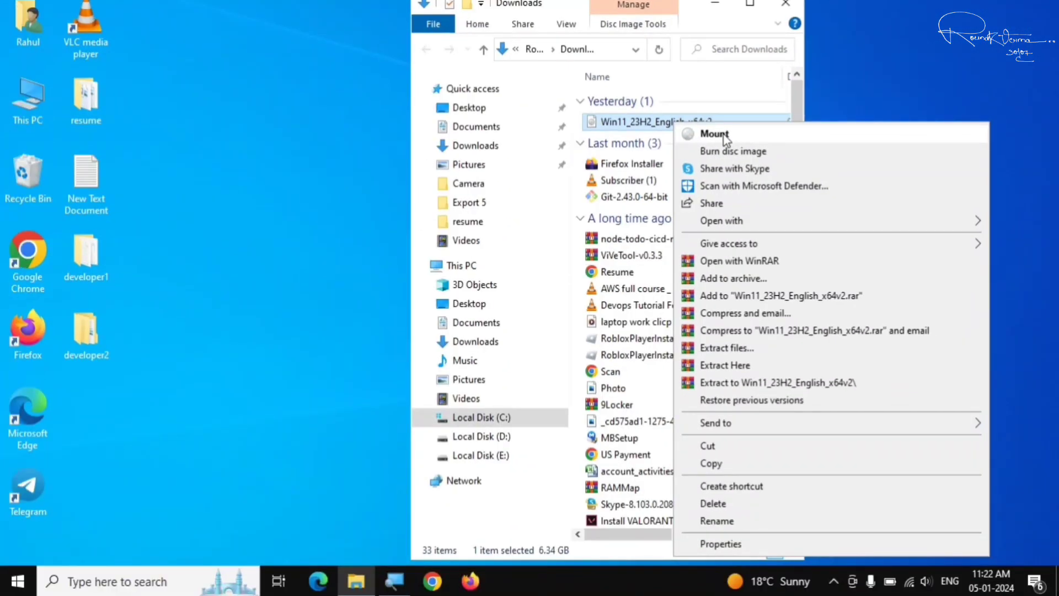
left_click(635, 166)
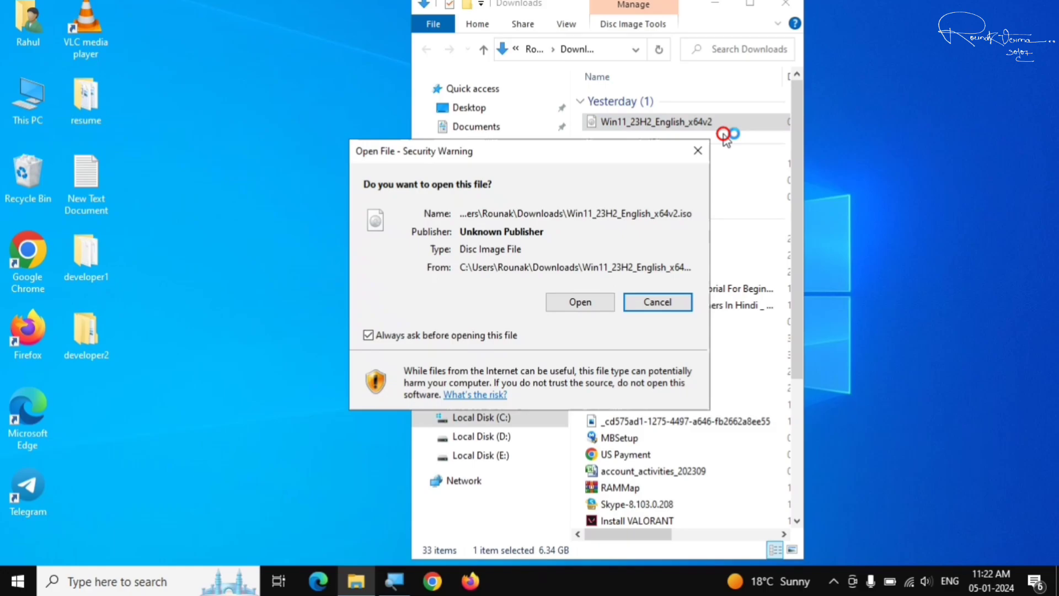
left_click(576, 306)
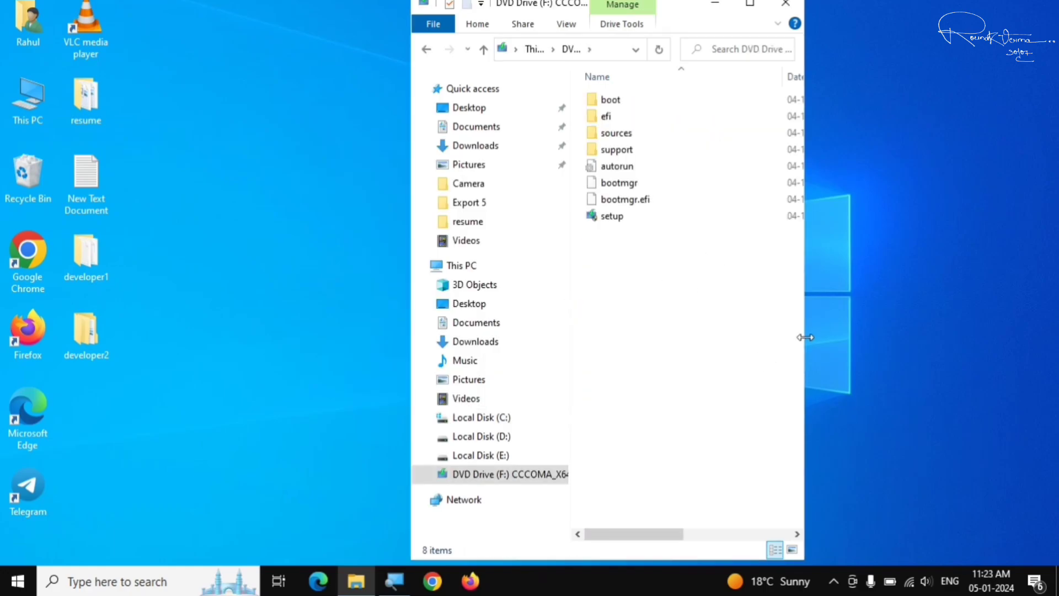
Step: Widen the mounted DVD drive's window and copy all of its files and folders
left_click_drag(805, 337, 1020, 334)
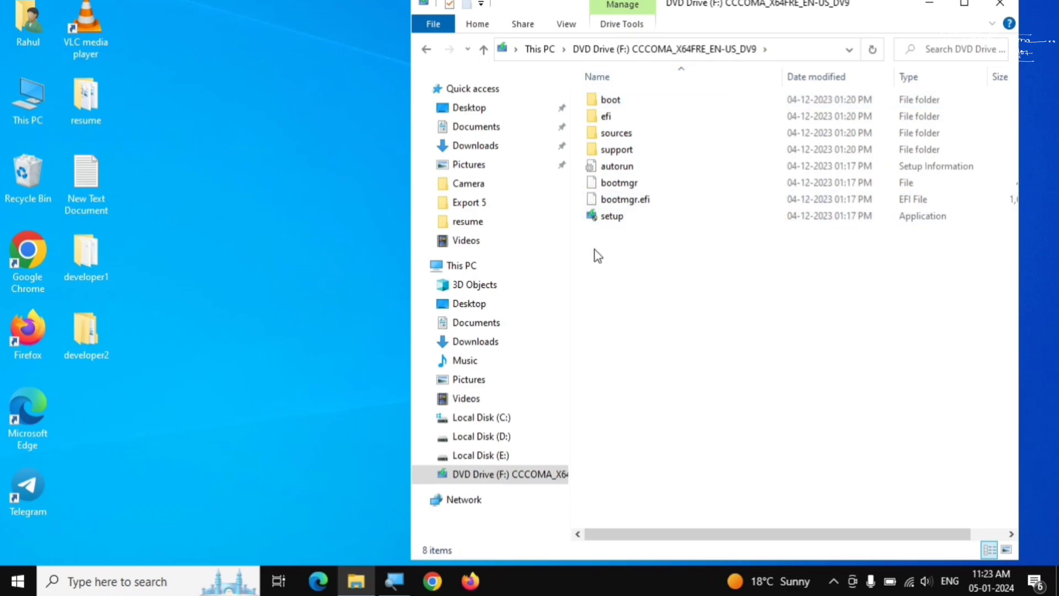
left_click_drag(595, 247, 666, 101)
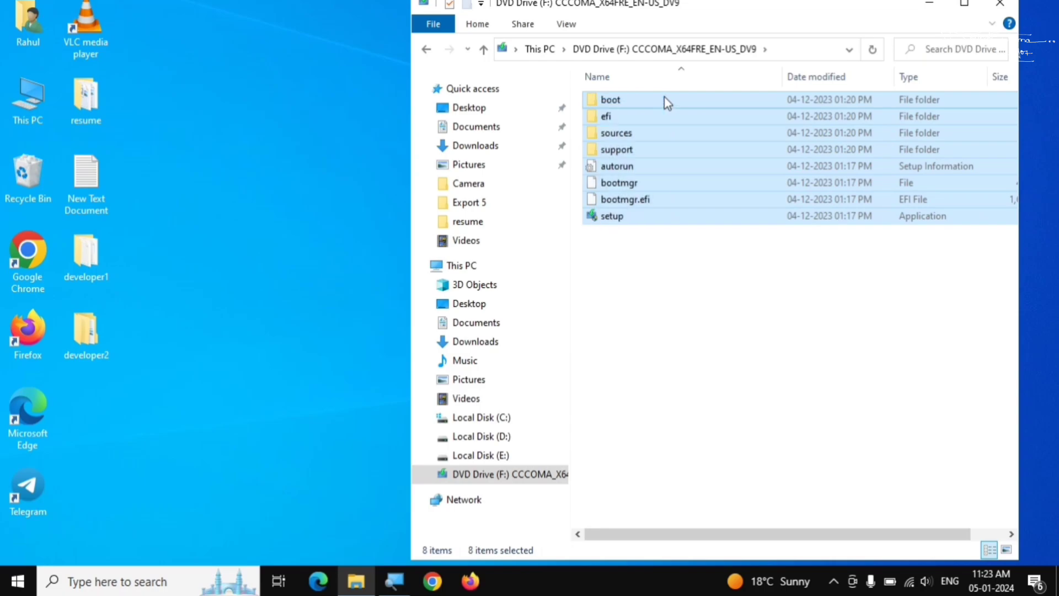
right_click(677, 120)
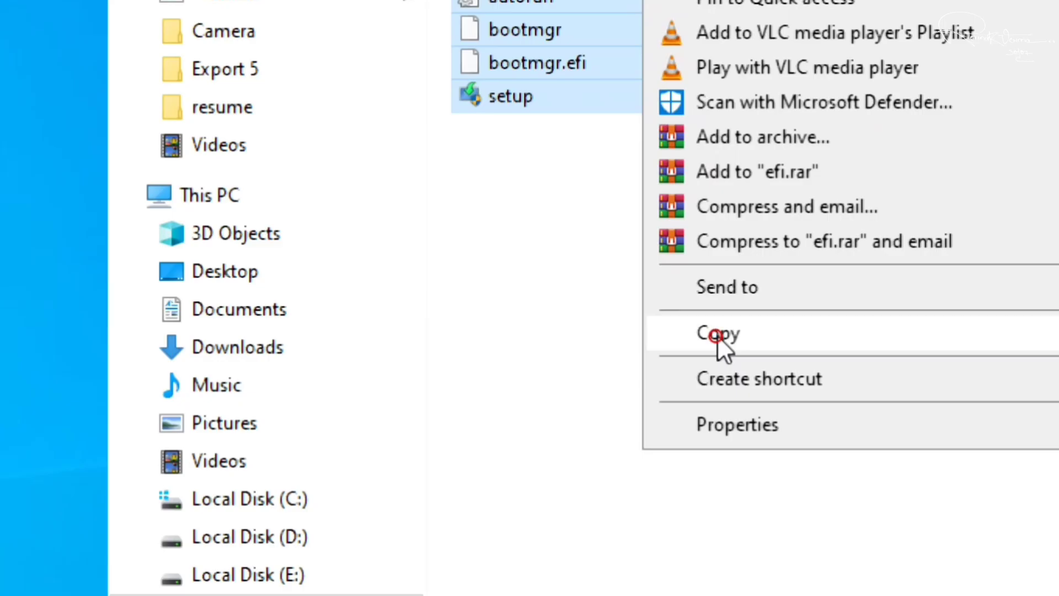
left_click(717, 336)
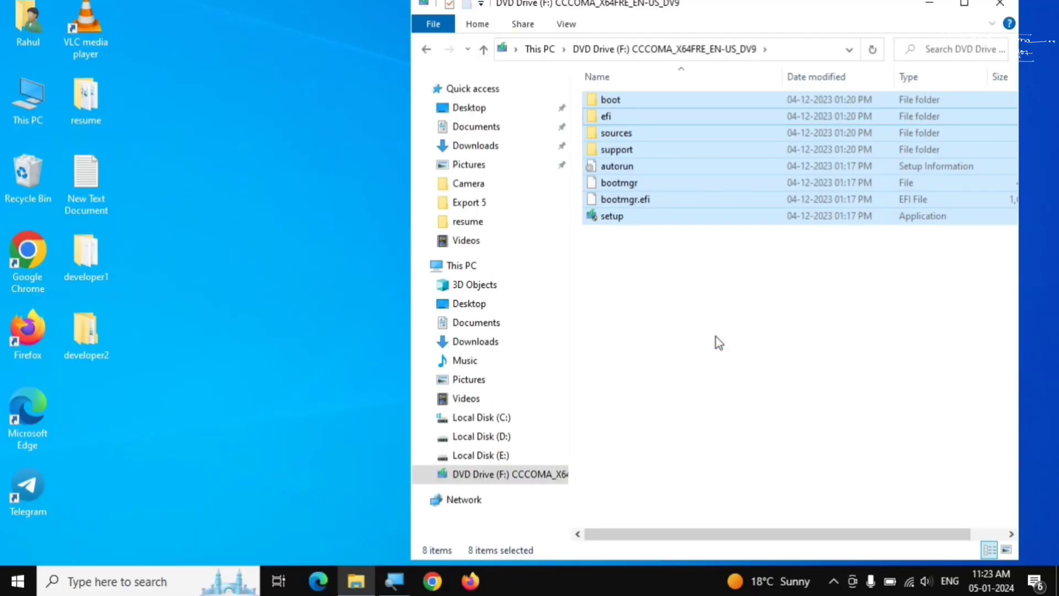
Step: Create a new folder on the desktop and place it directly below the resume folder
right_click(243, 184)
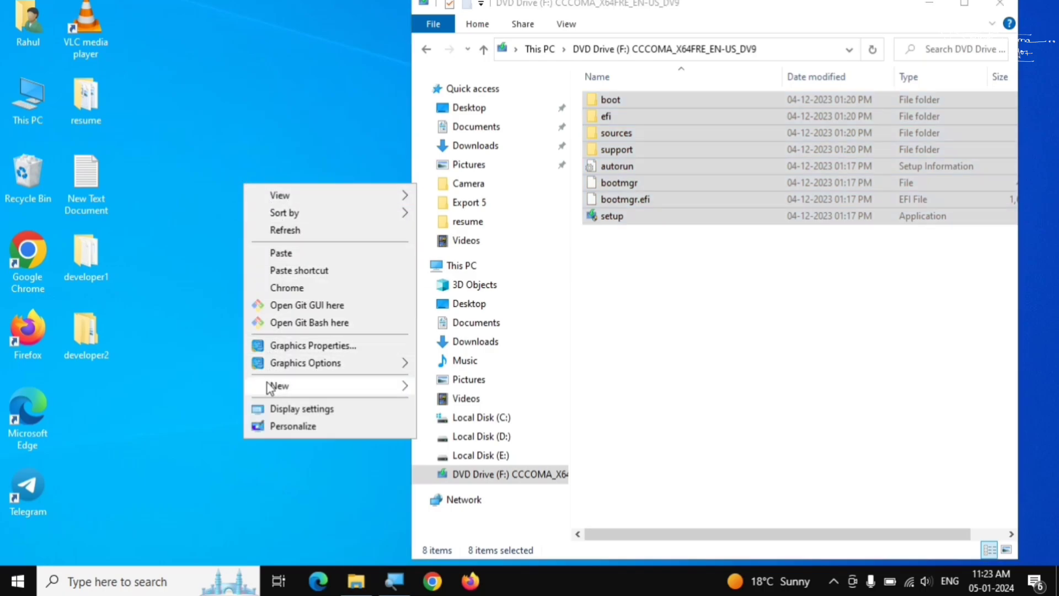
mouse_move(269, 388)
left_click(450, 386)
left_click(87, 400)
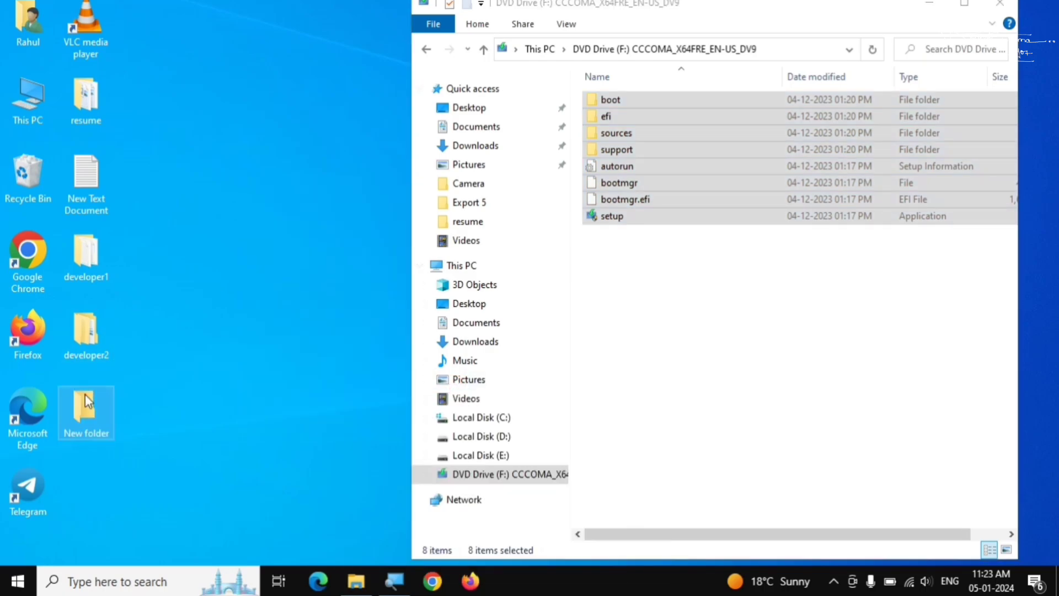
left_click_drag(87, 400, 279, 178)
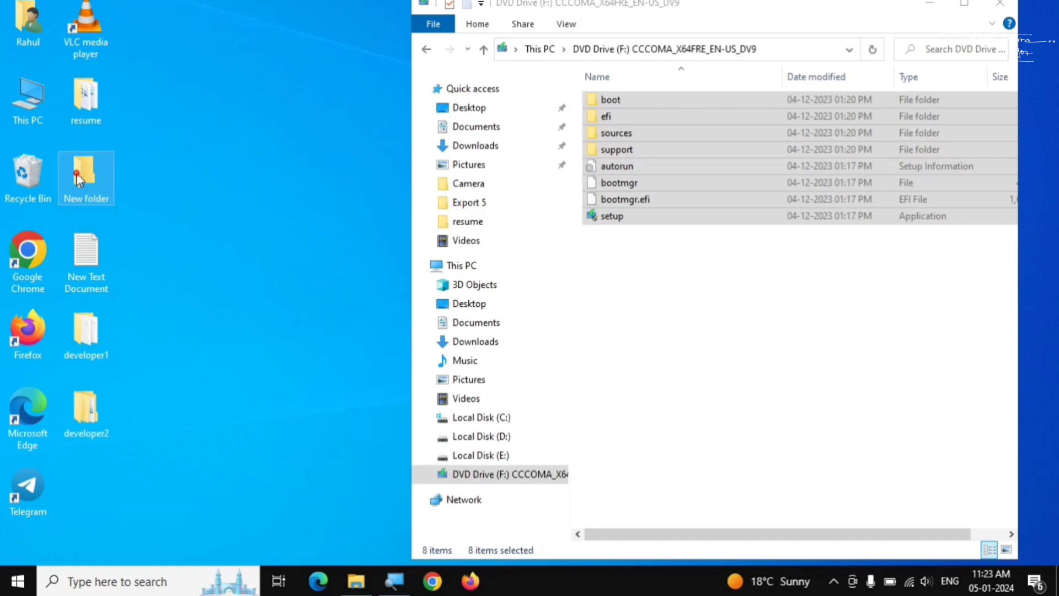
Step: Rename the new desktop folder as "win 11"
key("XF86AudioLowerVolume")
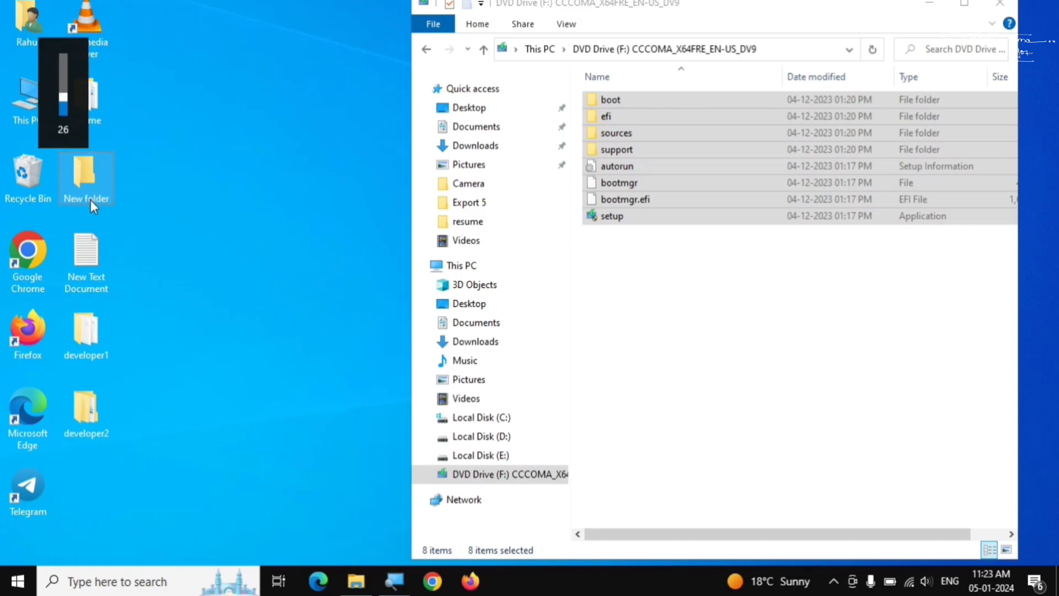
left_click(88, 199)
key("BackSpace")
type("win")
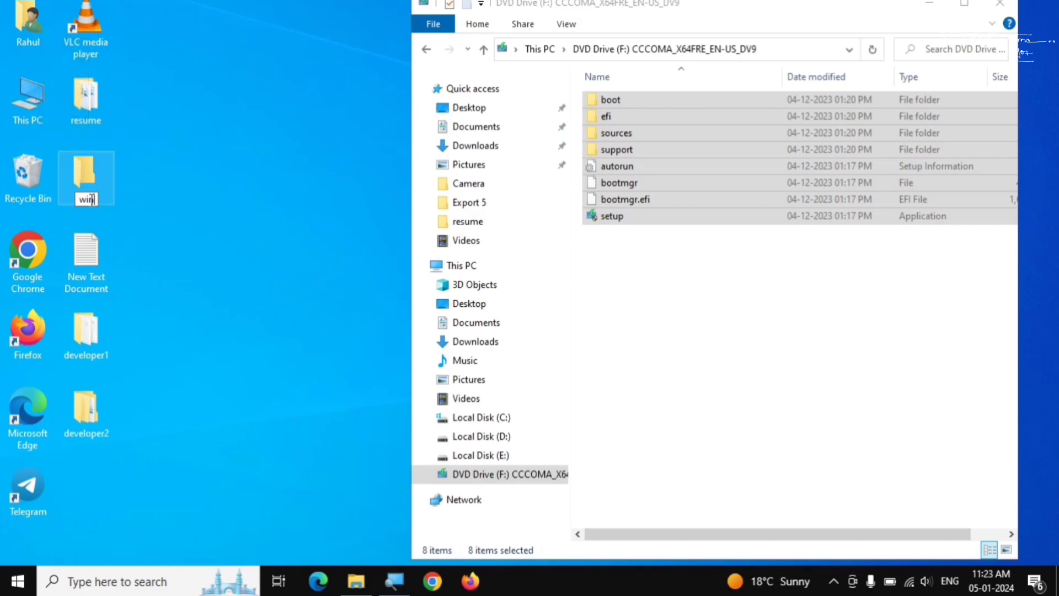
type(" 11")
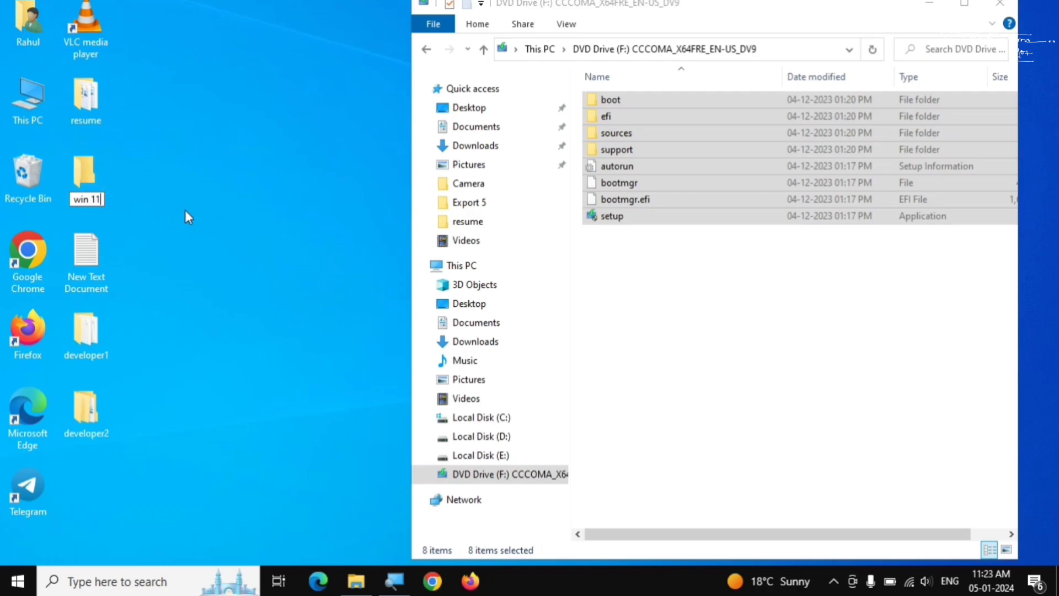
left_click(185, 211)
Step: Paste the copied Windows 11 setup files into the win 11 folder and clear the selection
double_click(88, 180)
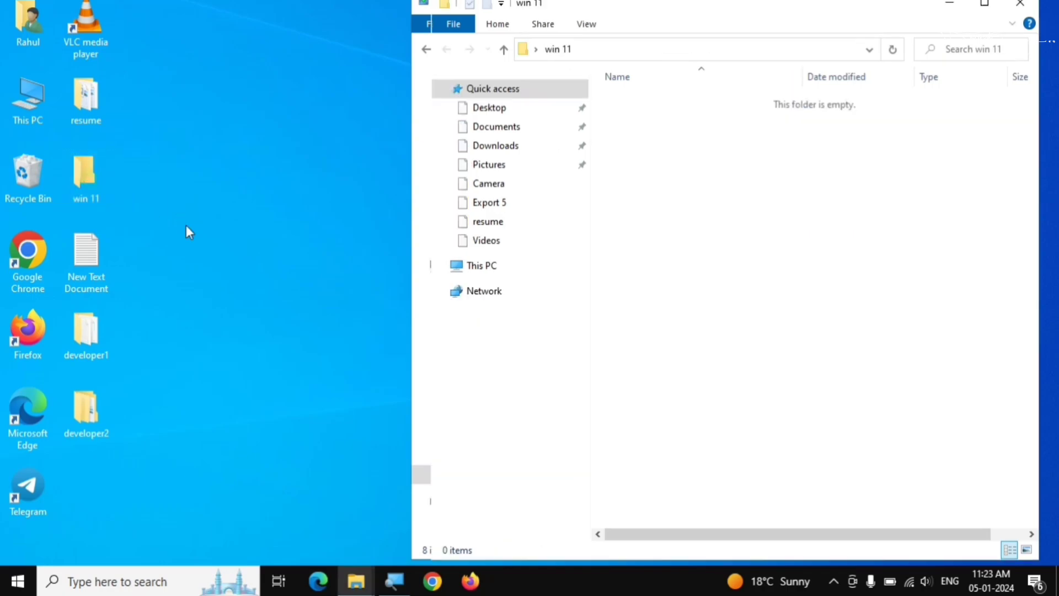
right_click(721, 257)
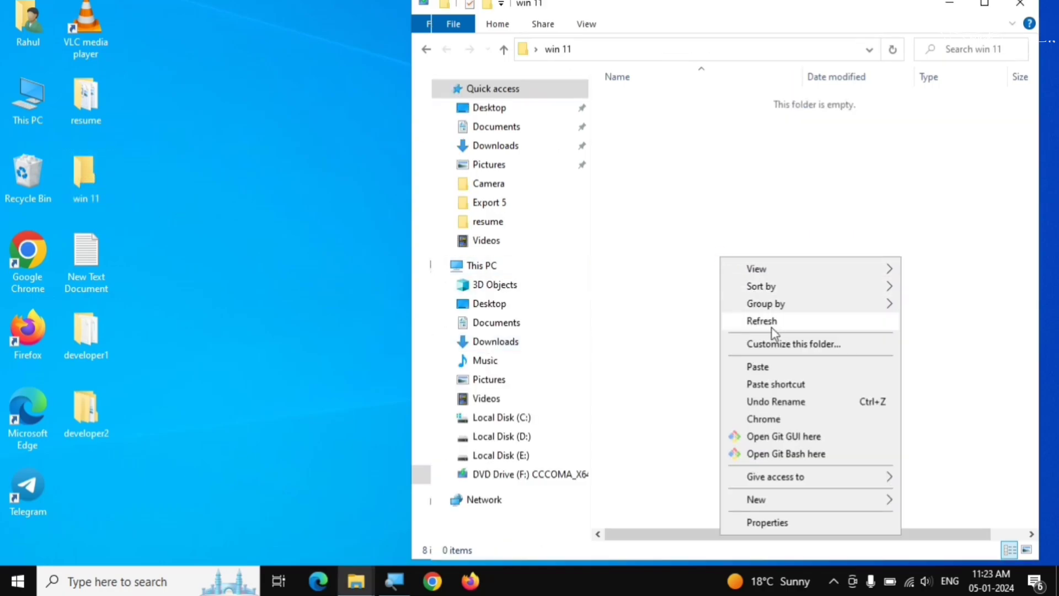
left_click(770, 367)
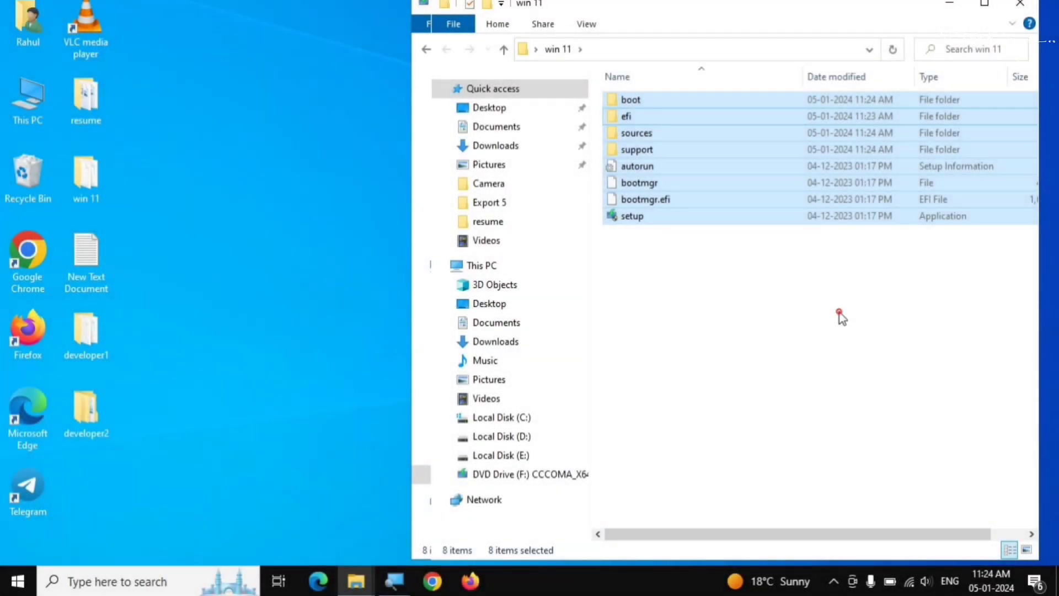
left_click(838, 312)
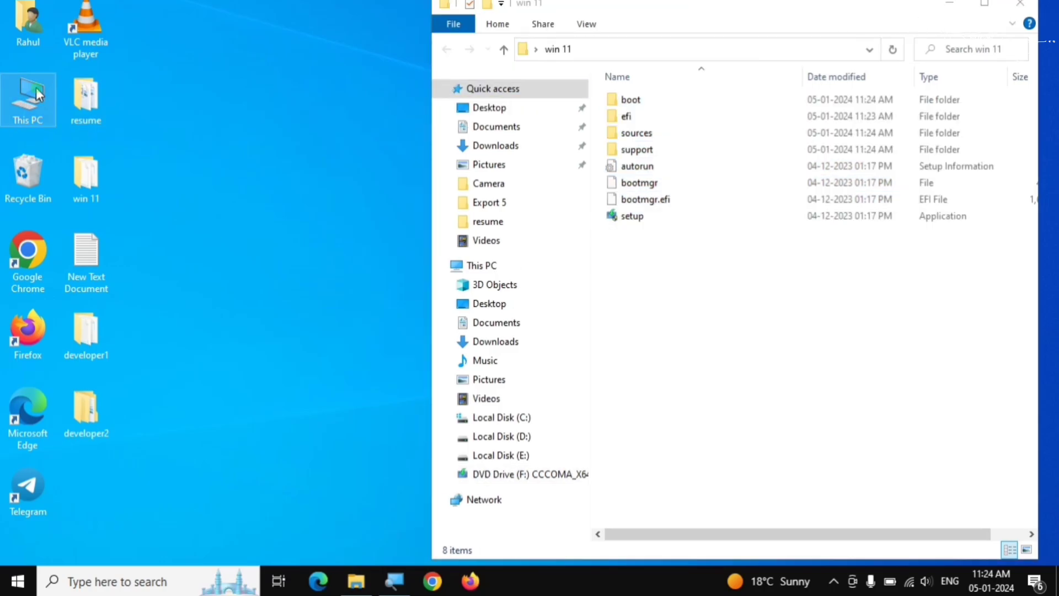
Step: Eject the mounted Windows 11 DVD drive (F:) from This PC and close that window
double_click(37, 95)
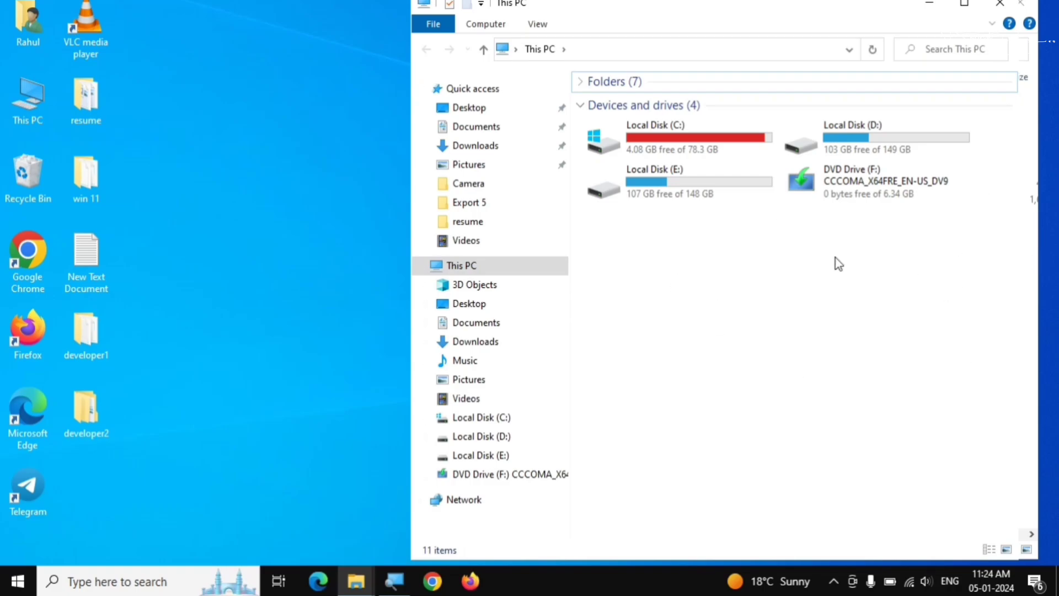
left_click(883, 188)
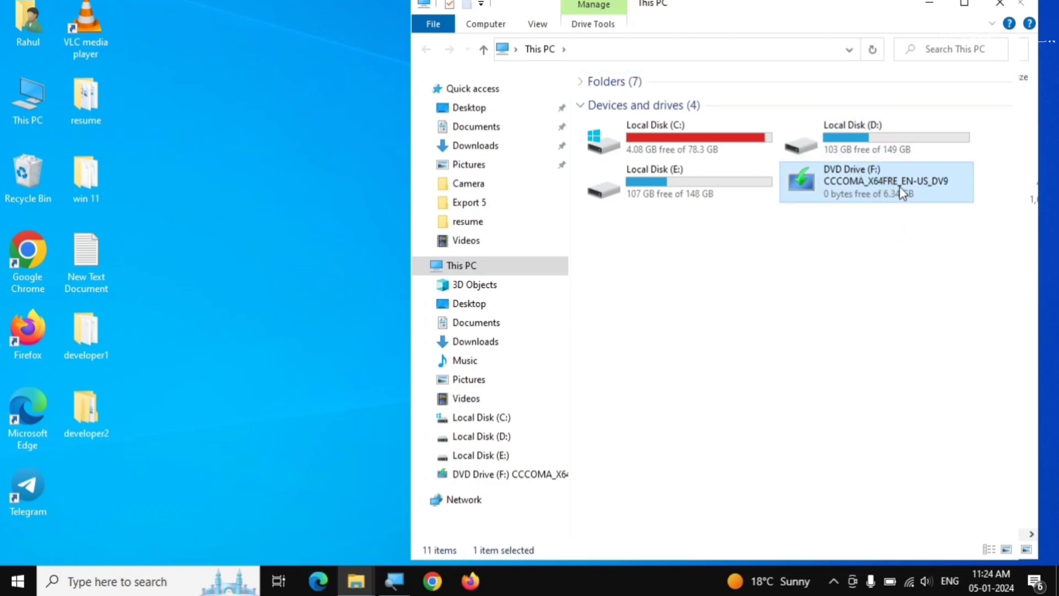
right_click(899, 187)
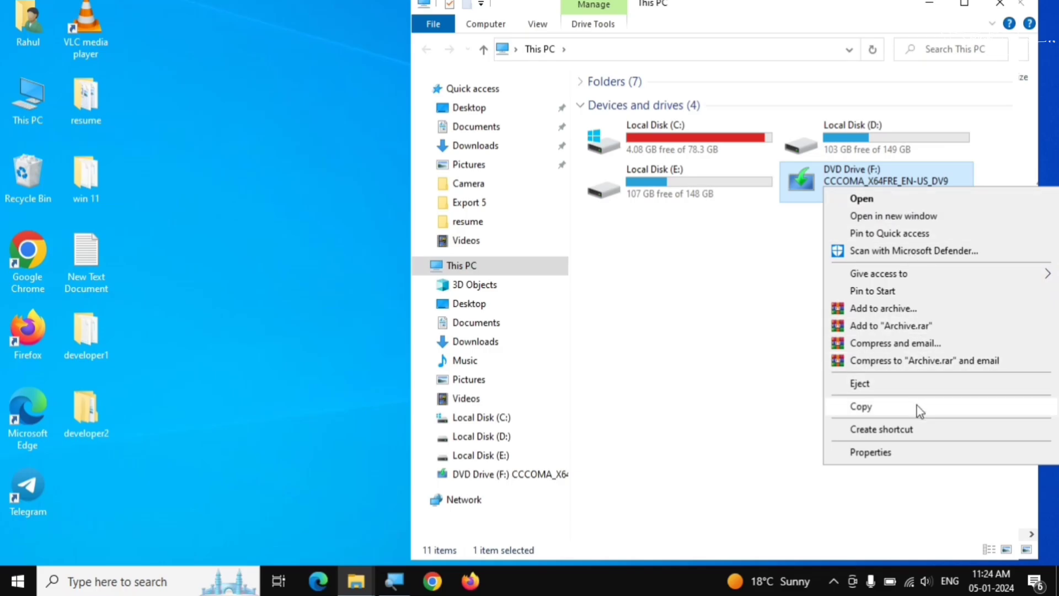
left_click(914, 384)
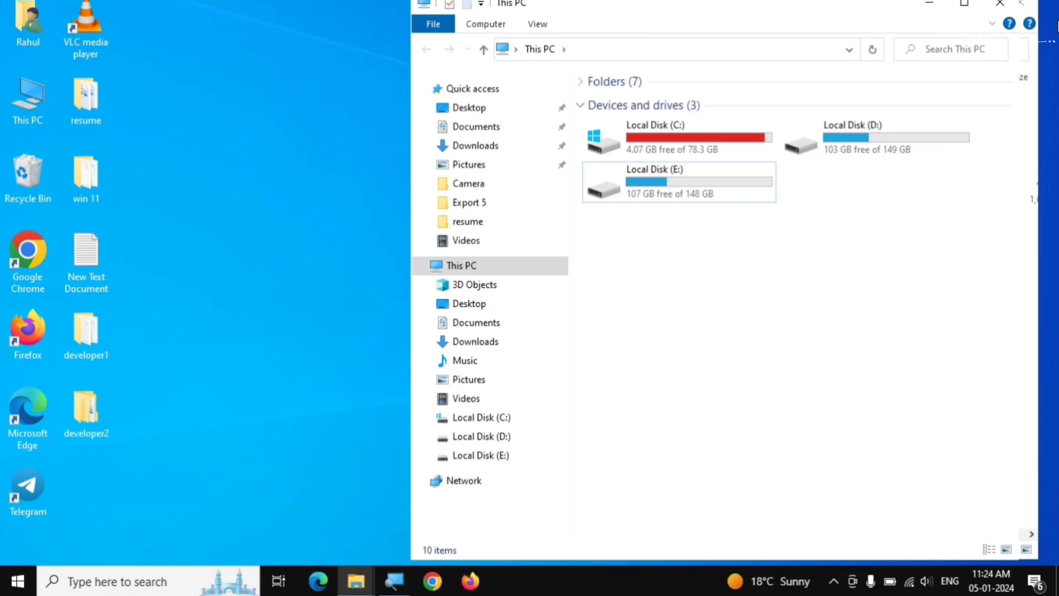
left_click(1000, 3)
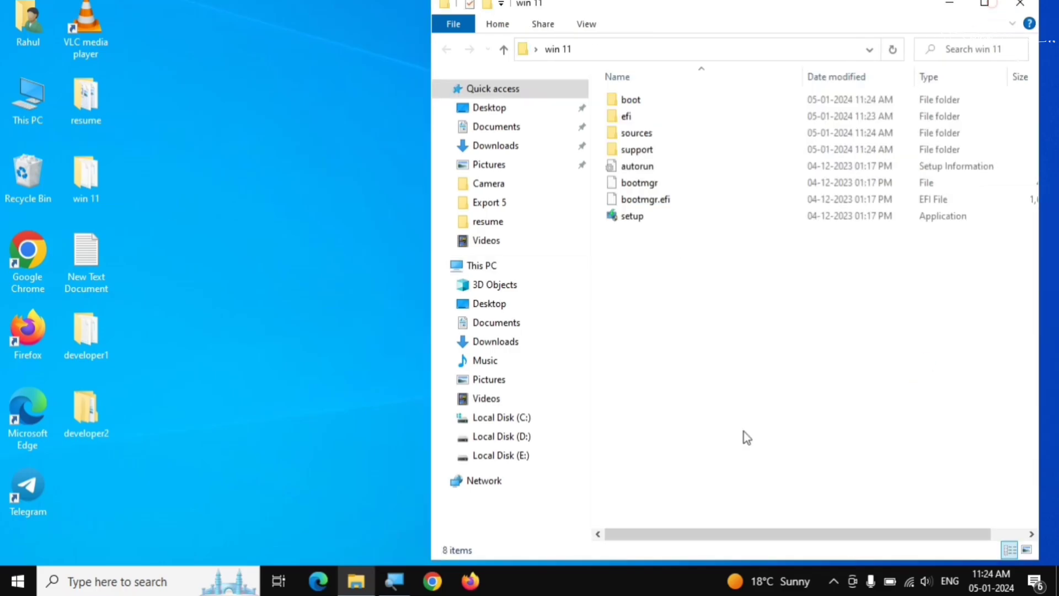
Step: Try to install Windows 11 by running setup from the win 11 folder, and close the installer after its compatibility check
double_click(649, 221)
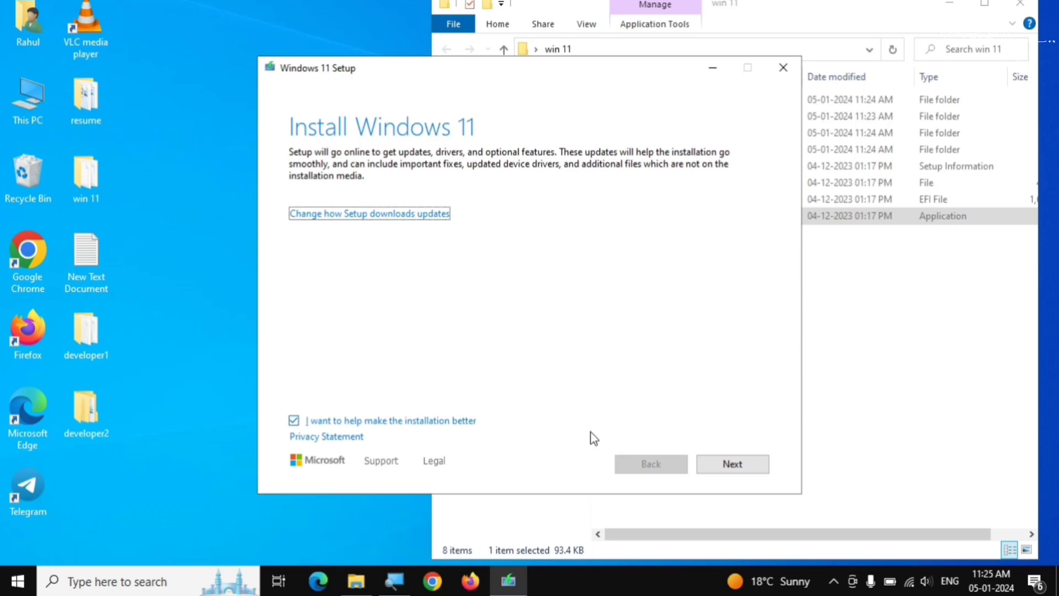
left_click(733, 465)
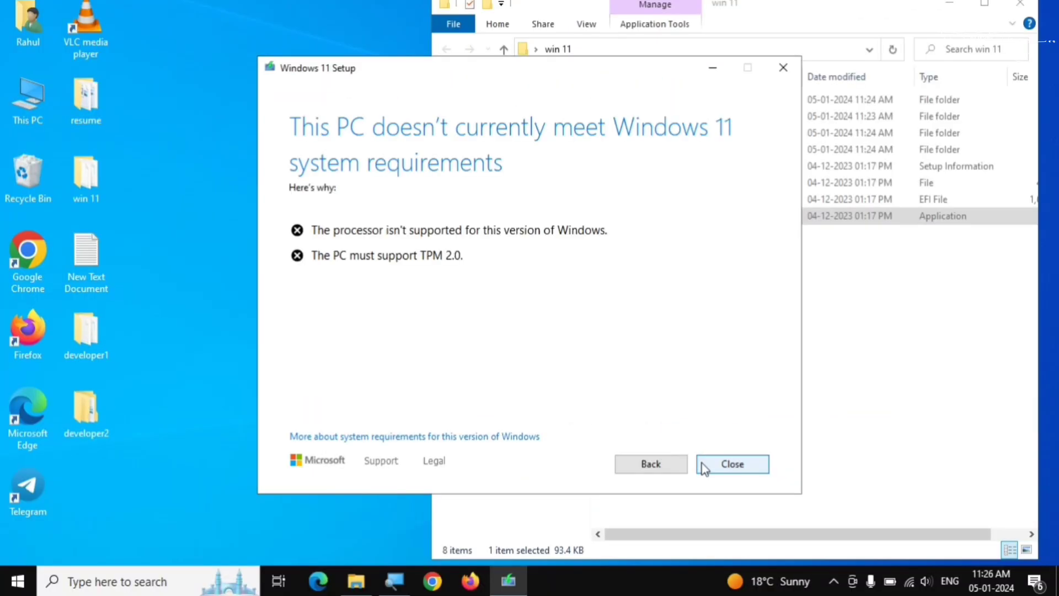
left_click(733, 467)
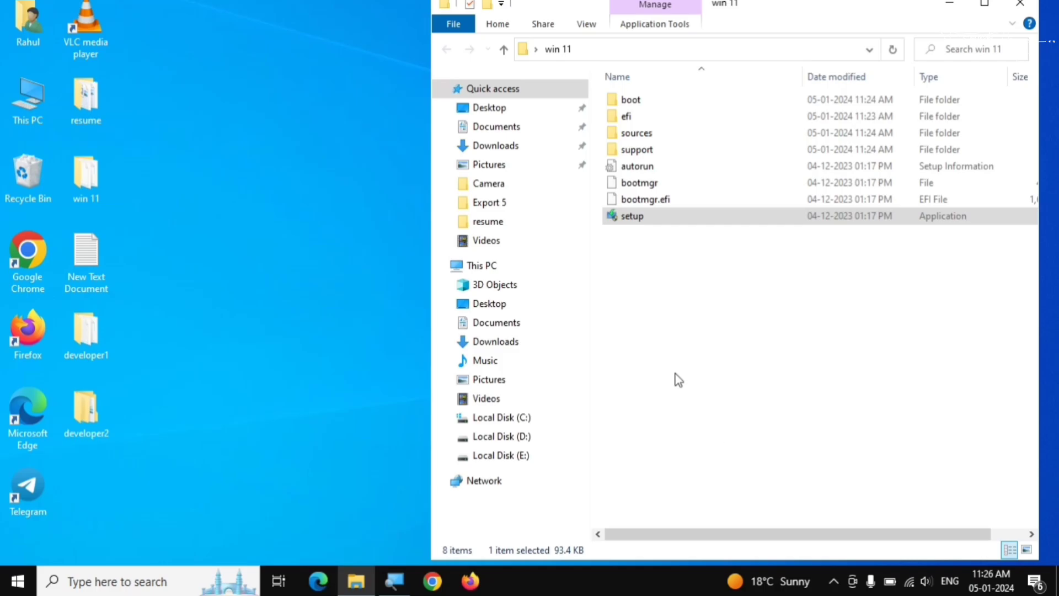
left_click(678, 378)
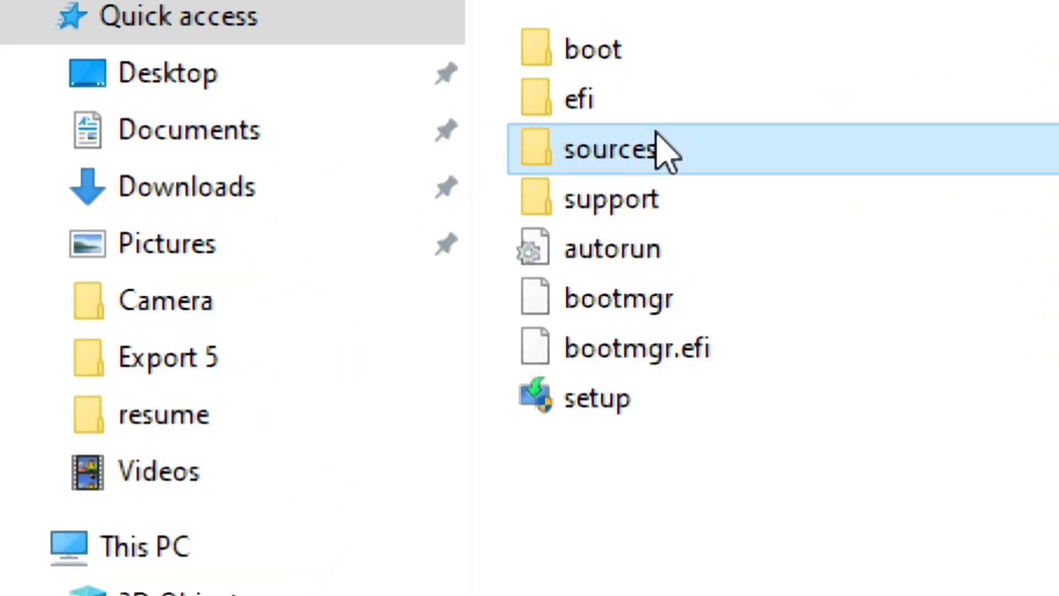
Step: Open the sources folder inside win 11 and select the appraiserres.dll file
double_click(656, 145)
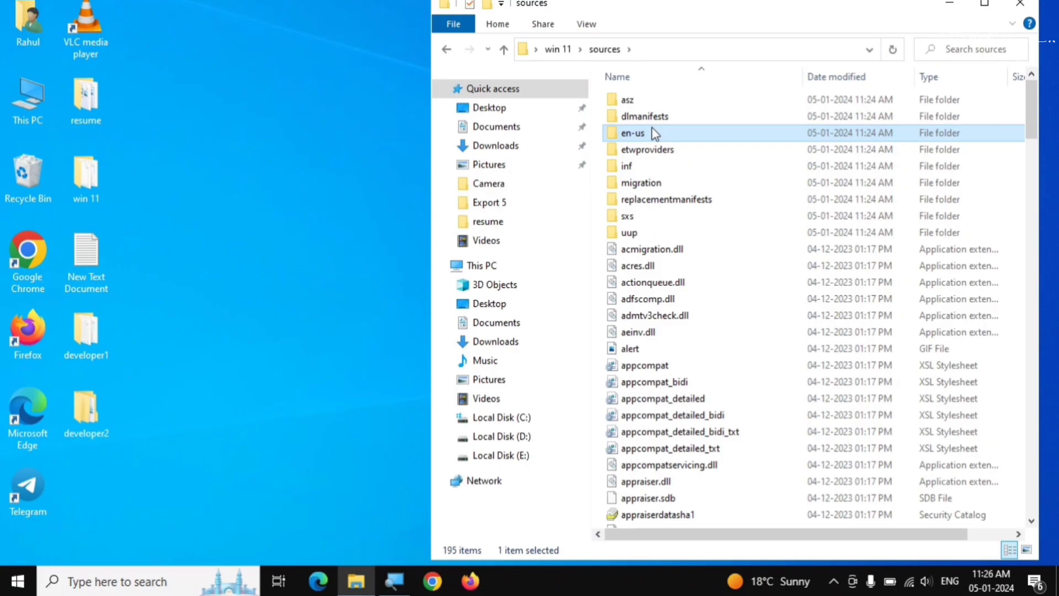
mouse_move(680, 356)
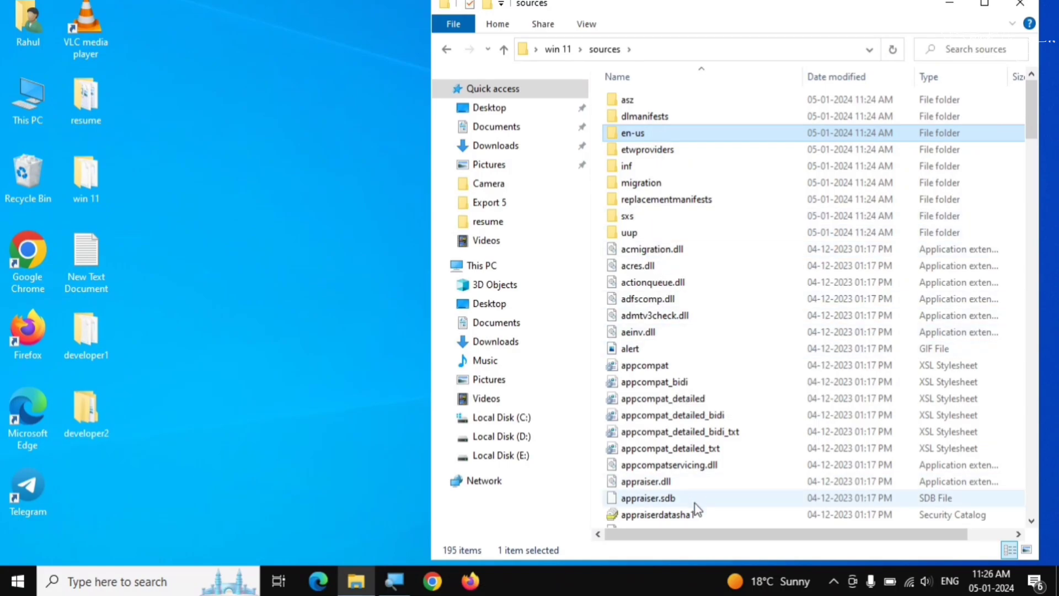
scroll(710, 411, "down", 2)
scroll(710, 411, "down", 1)
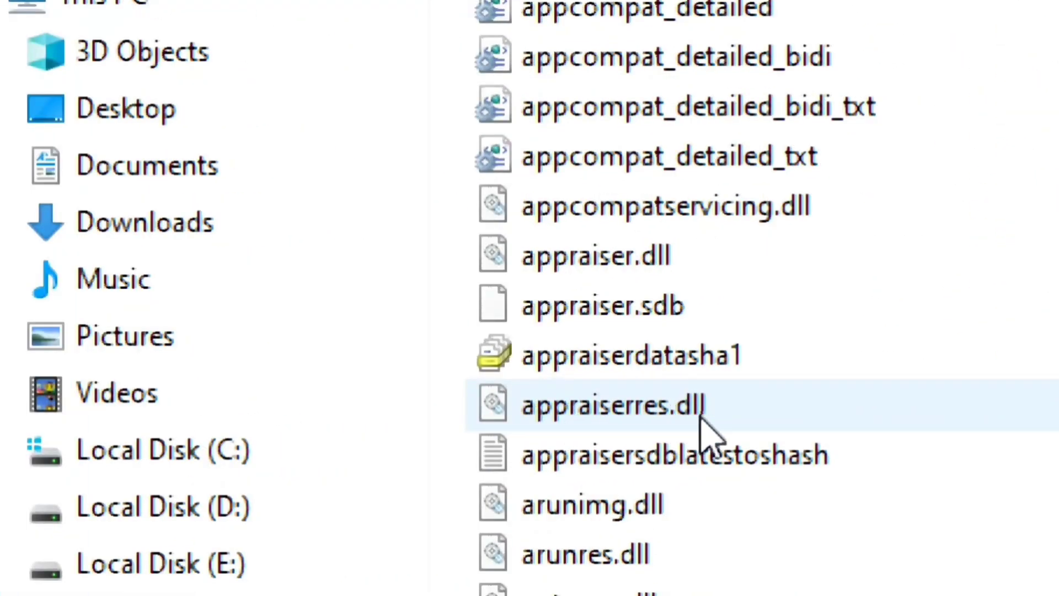
mouse_move(698, 422)
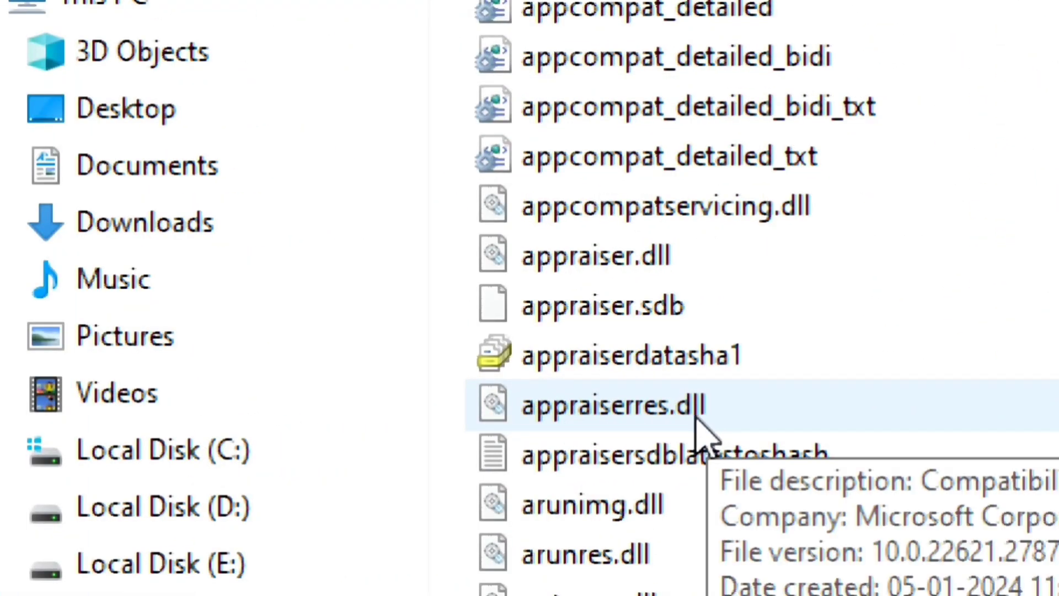
left_click(801, 419)
mouse_move(570, 425)
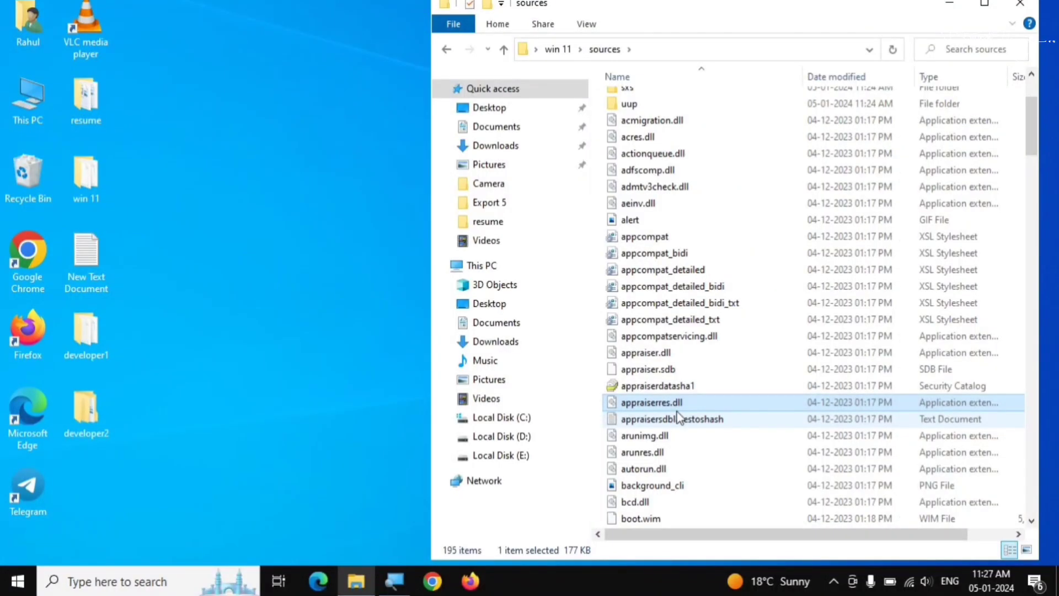
Step: Open appraiserres.dll in Notepad without making it the default app, and move its window over the desktop icons
double_click(667, 407)
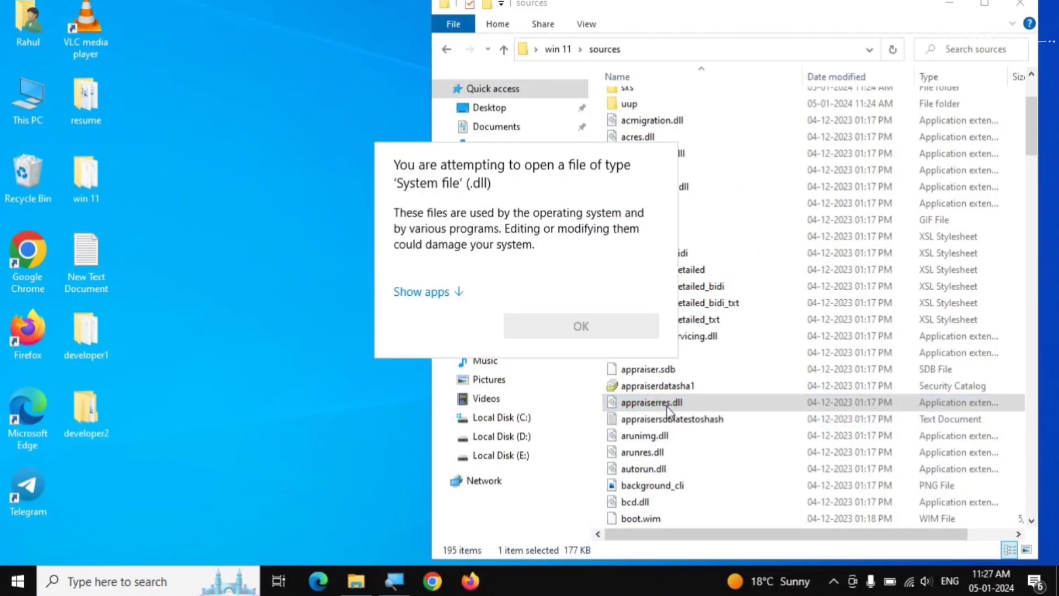
left_click(459, 291)
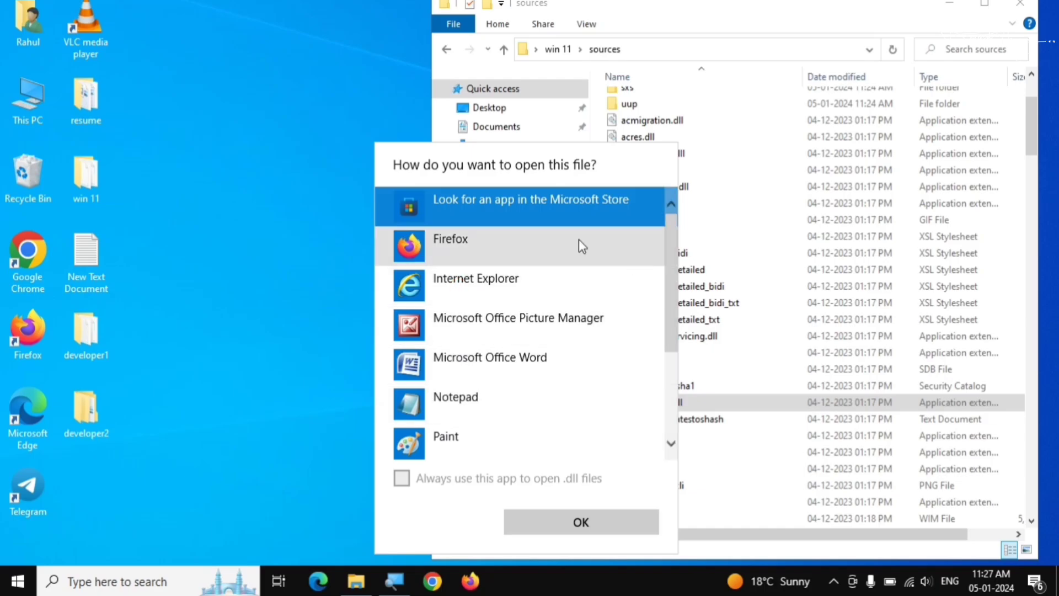
left_click(483, 418)
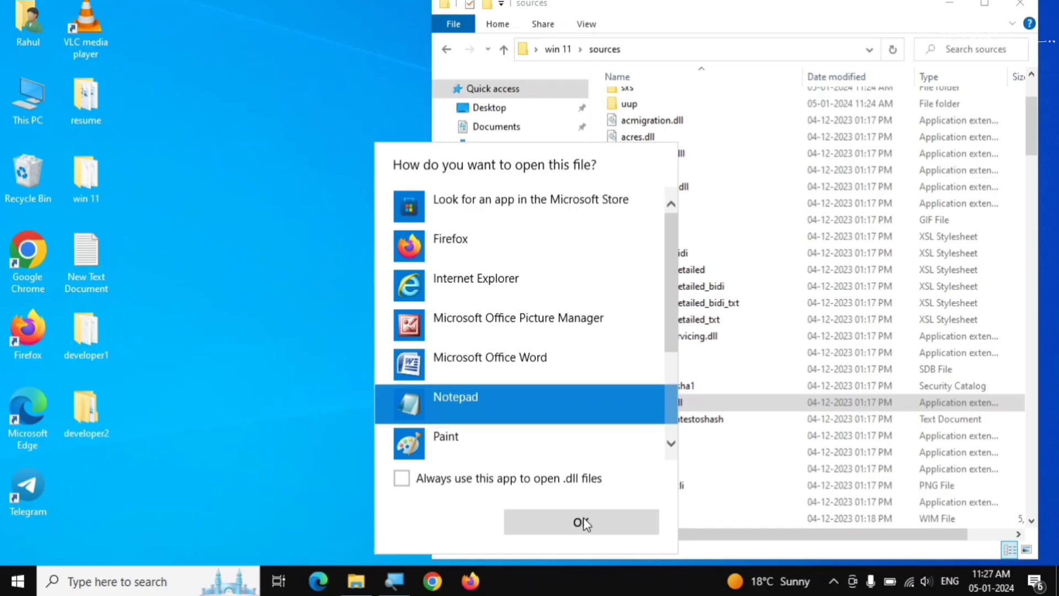
left_click(584, 521)
left_click_drag(777, 74, 345, 45)
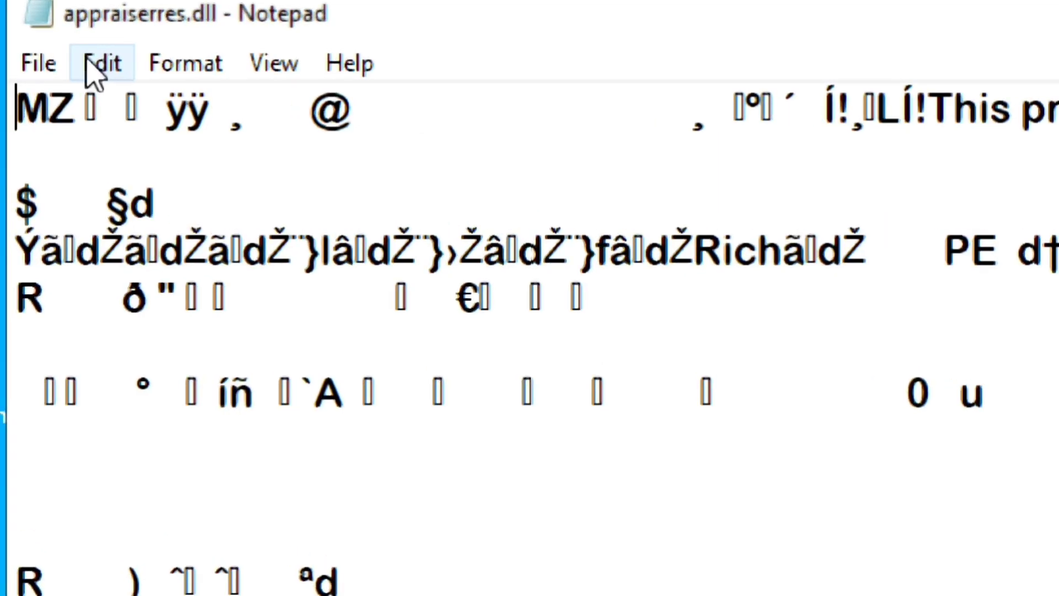
Step: Delete the entire contents of appraiserres.dll, save it under the same name and close Notepad
left_click(85, 58)
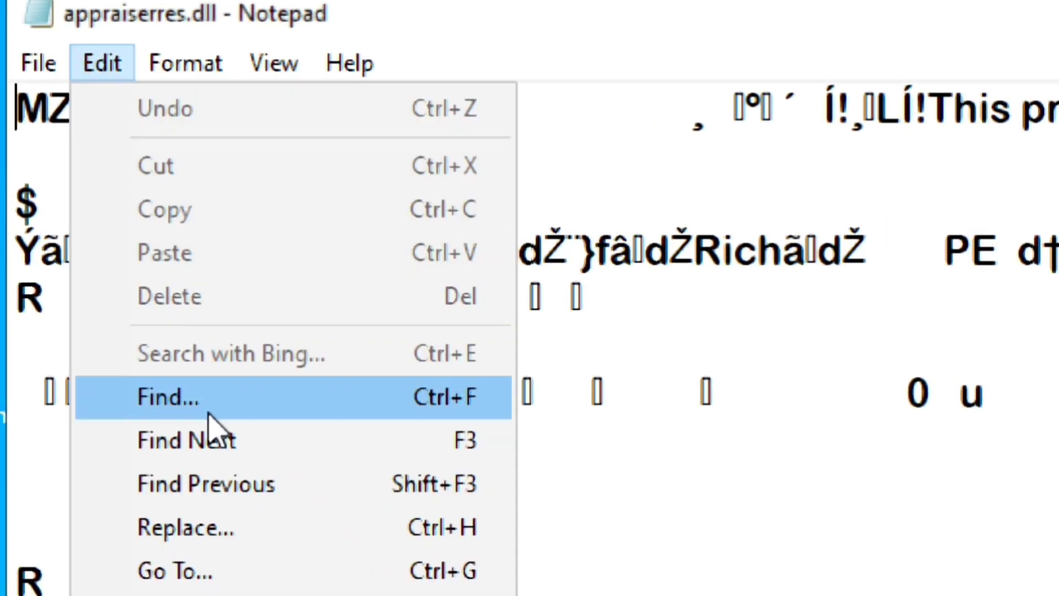
left_click(229, 489)
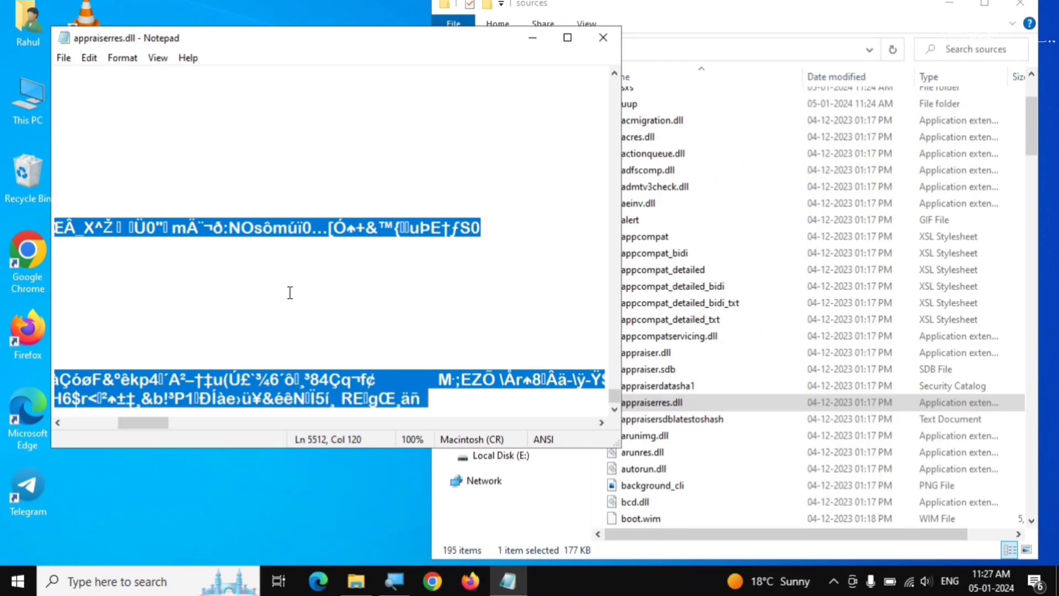
right_click(260, 220)
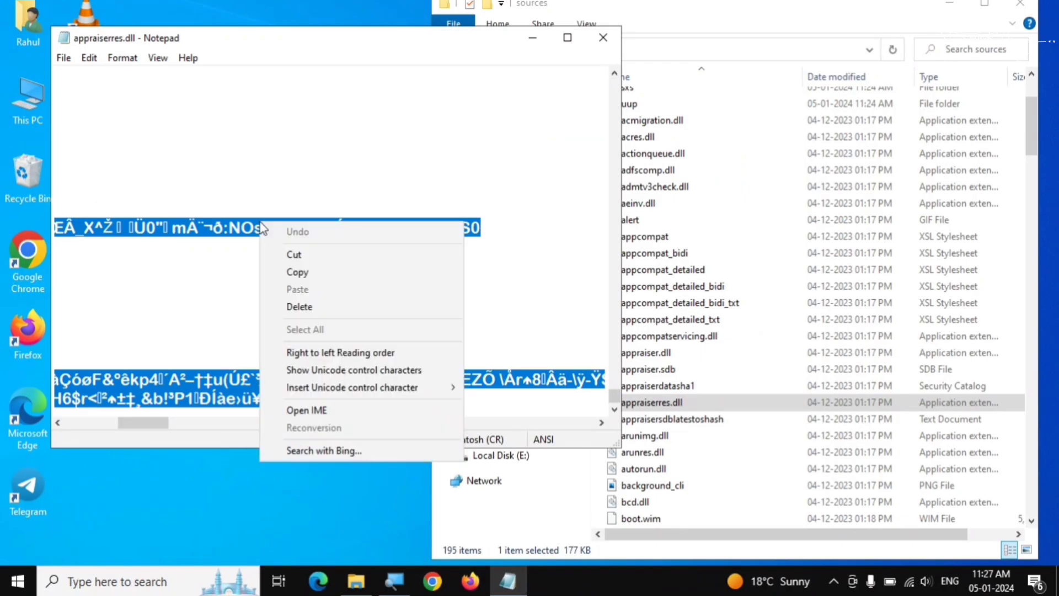
left_click(322, 307)
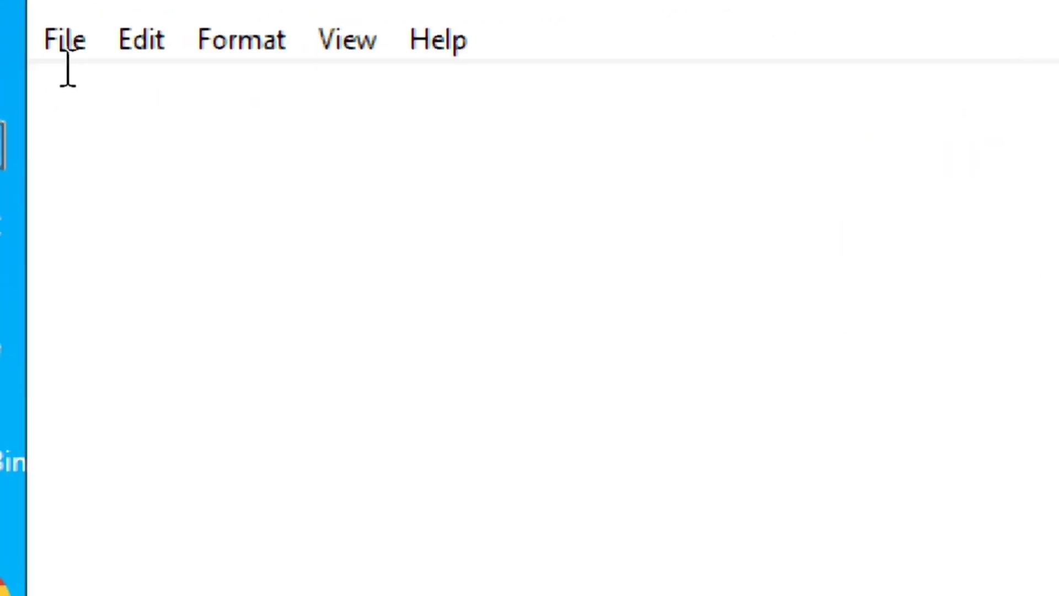
left_click(63, 55)
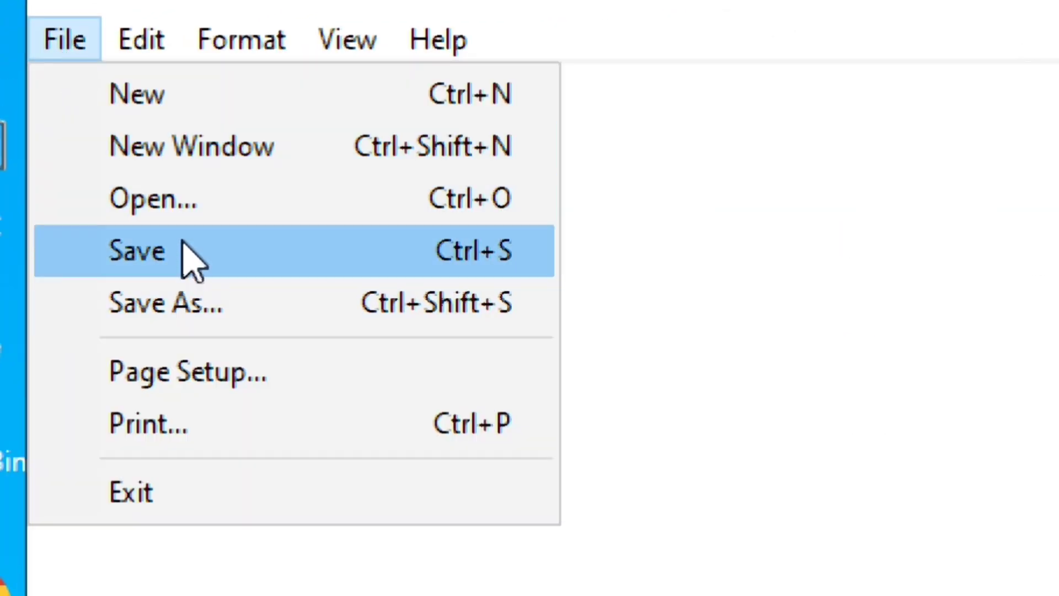
left_click(190, 259)
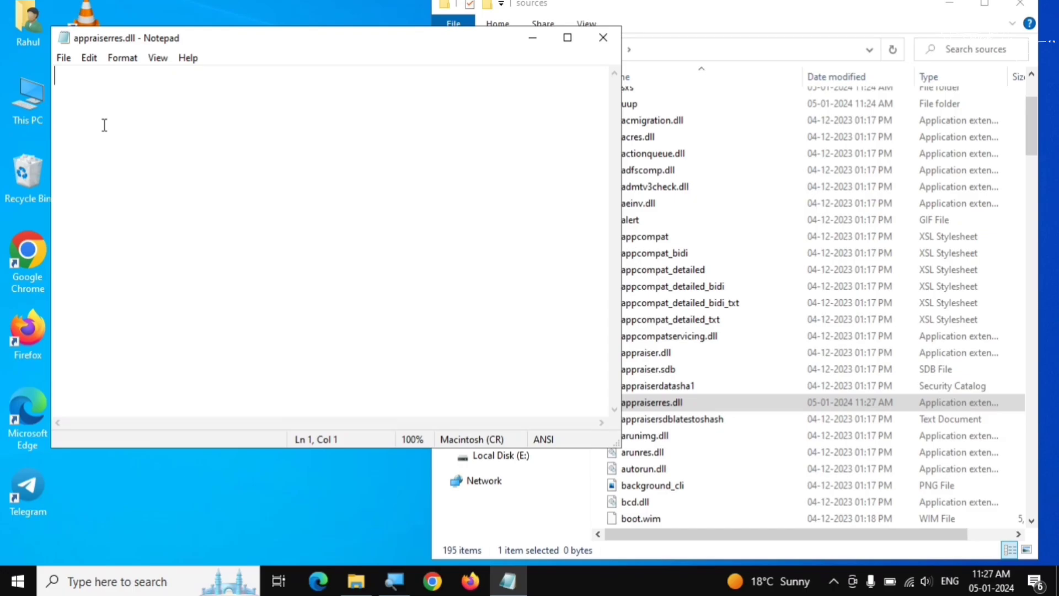
left_click(603, 38)
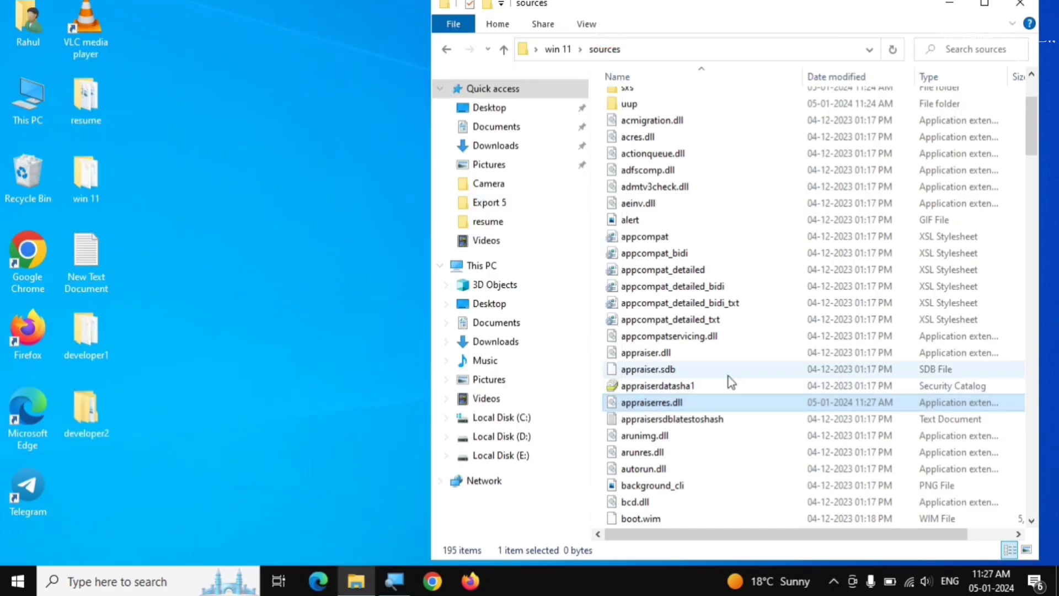
Step: Return to the win 11 folder and launch the Windows 11 setup application
left_click(446, 53)
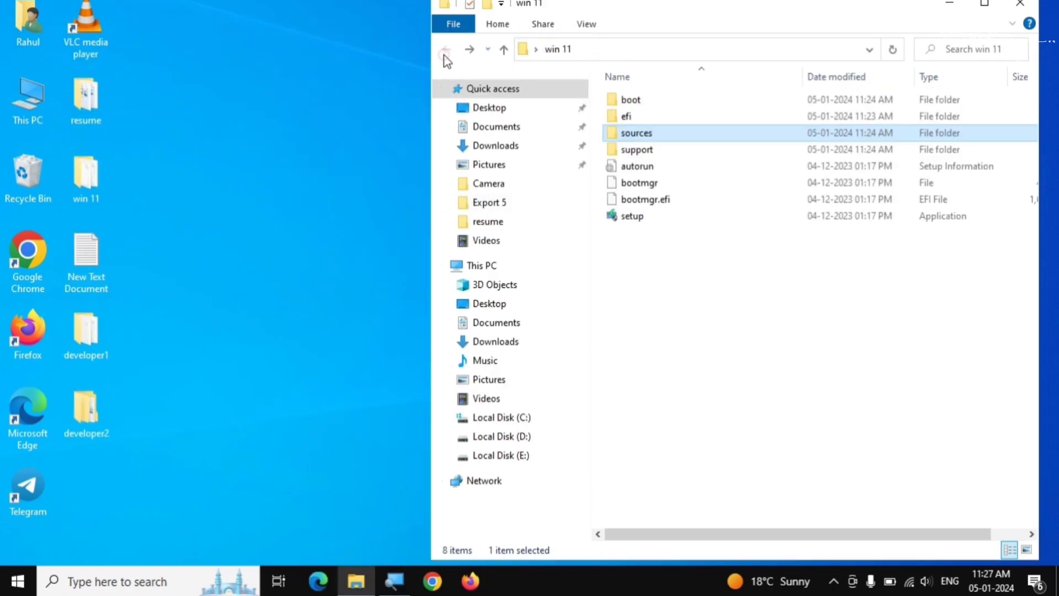
left_click(679, 317)
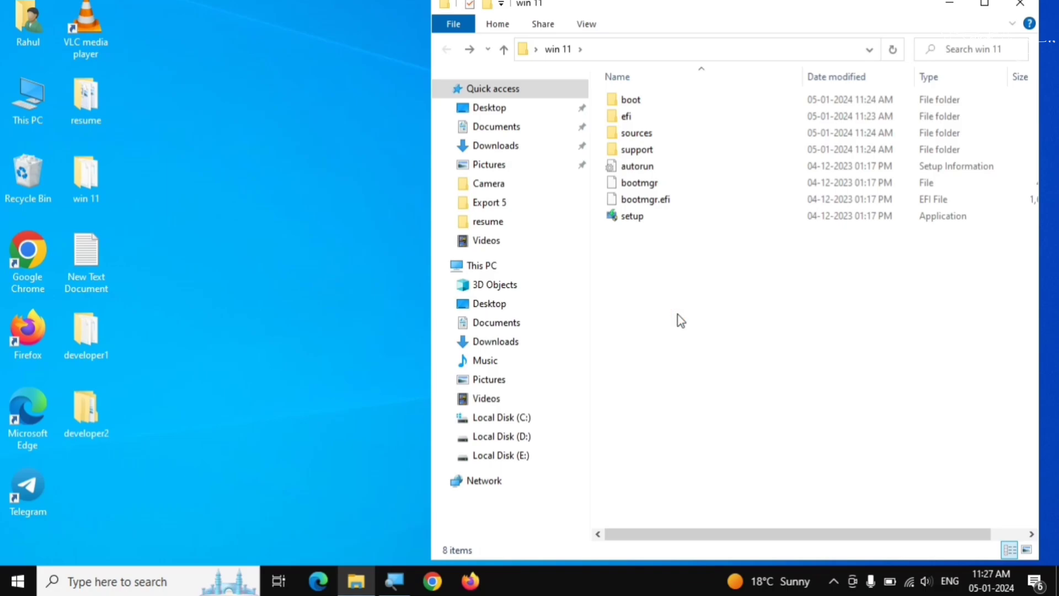
left_click(650, 220)
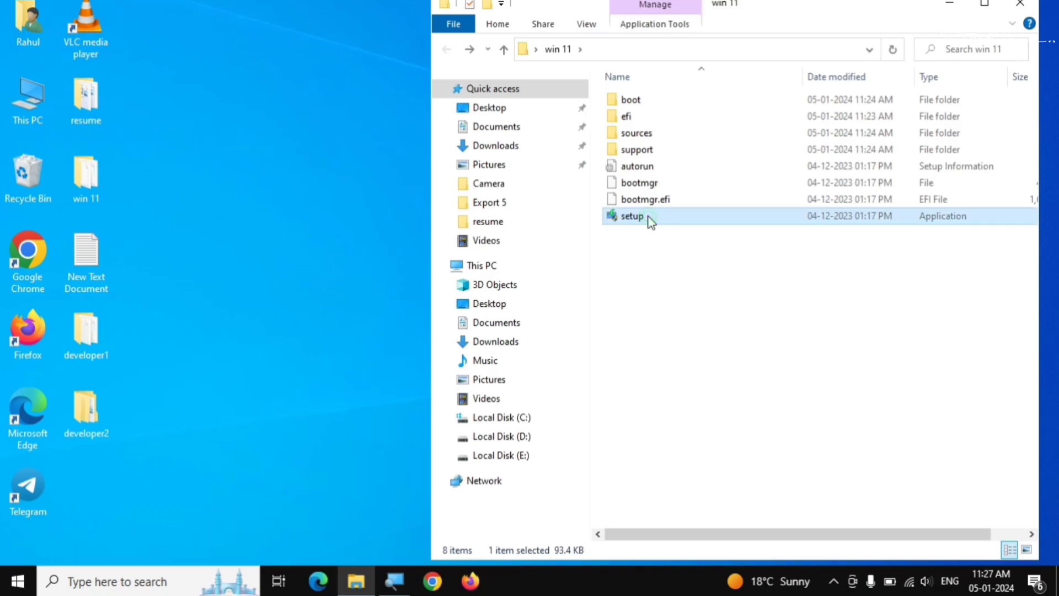
double_click(650, 219)
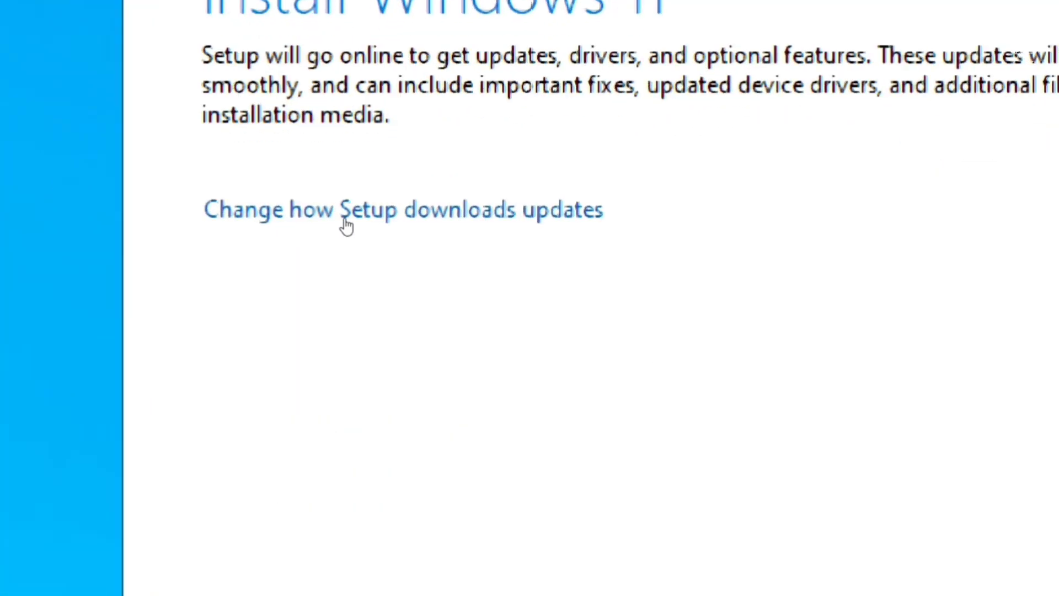
Step: Change how Setup downloads updates to "Not right now" and continue
left_click(395, 220)
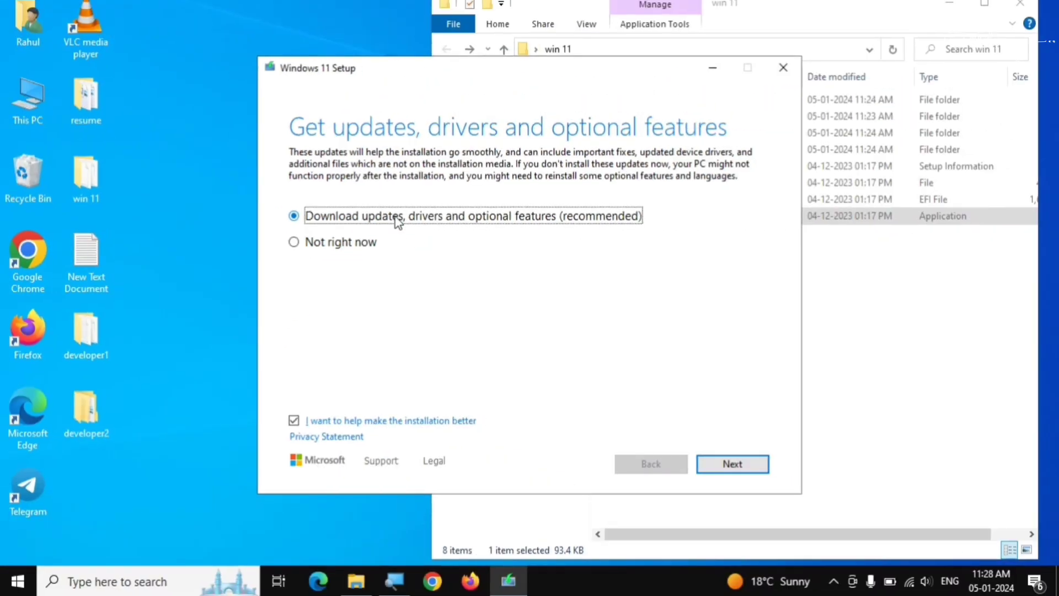
left_click(307, 248)
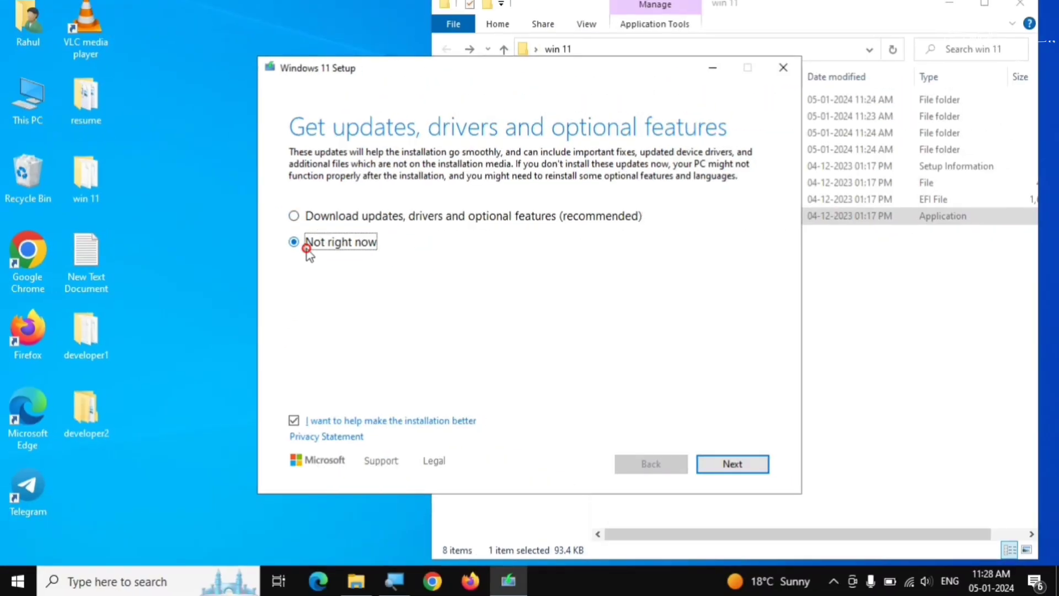
left_click(724, 464)
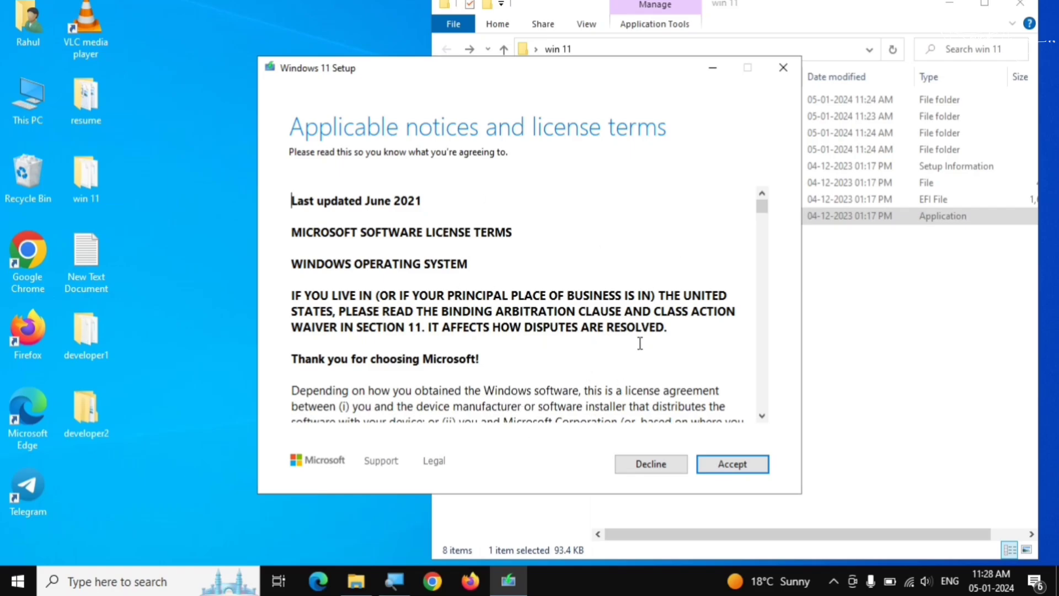
Step: Skim the Windows 11 license terms and accept them
scroll(640, 343, "down", 5)
scroll(640, 343, "up", 5)
left_click(729, 464)
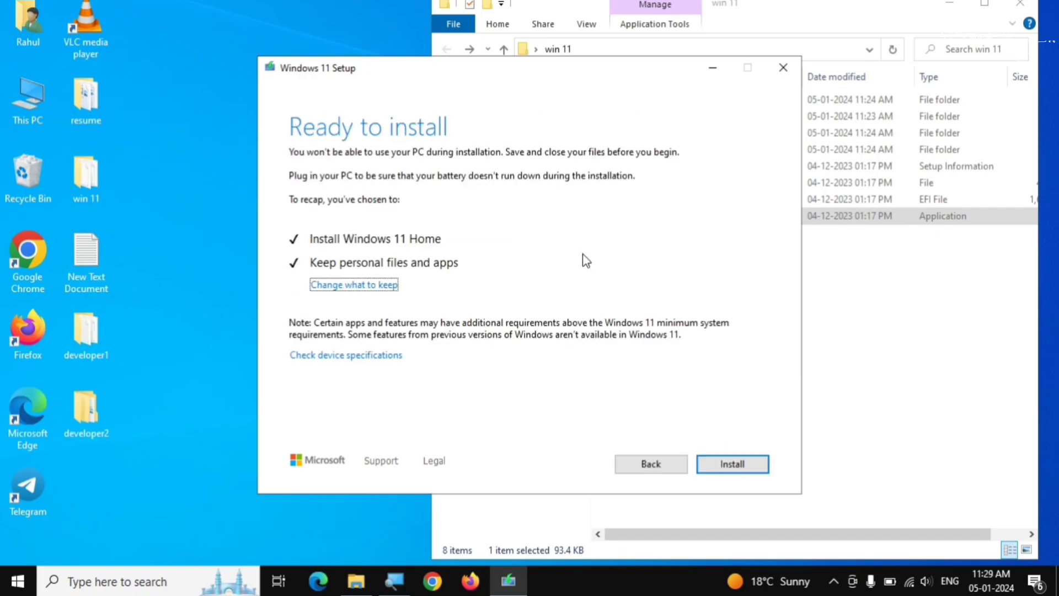